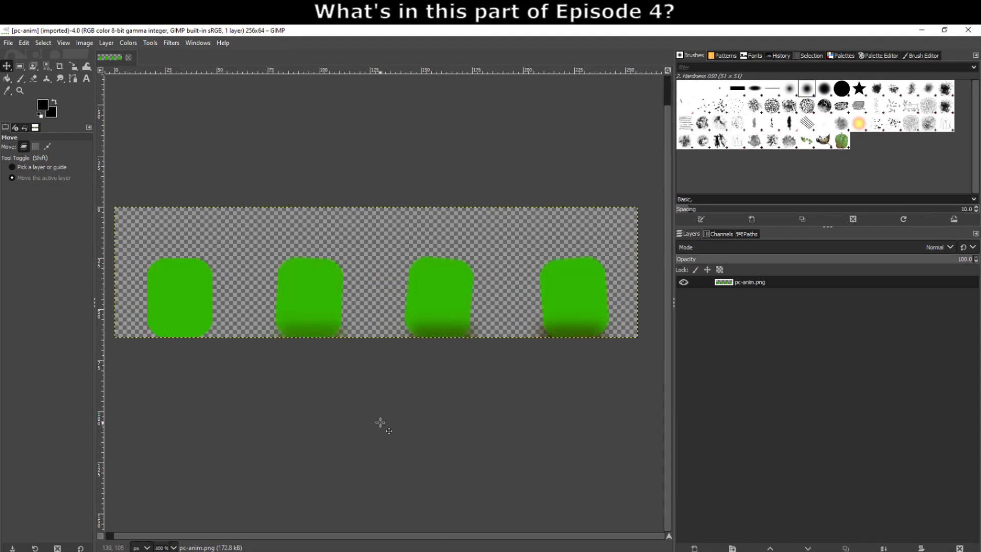
View the GIMP version information in the About dialog and close it.
{"action": "left_click", "coordinate": [223, 42]}
{"action": "left_click", "coordinate": [246, 94]}
{"action": "left_click_drag", "start_coordinate": [459, 192], "coordinate": [290, 68]}
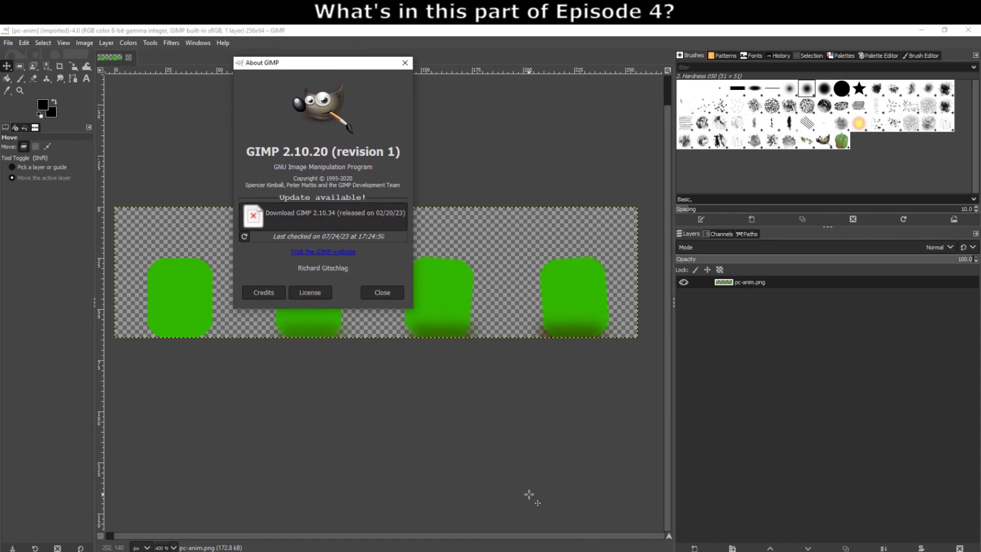
{"action": "left_click", "coordinate": [382, 292]}
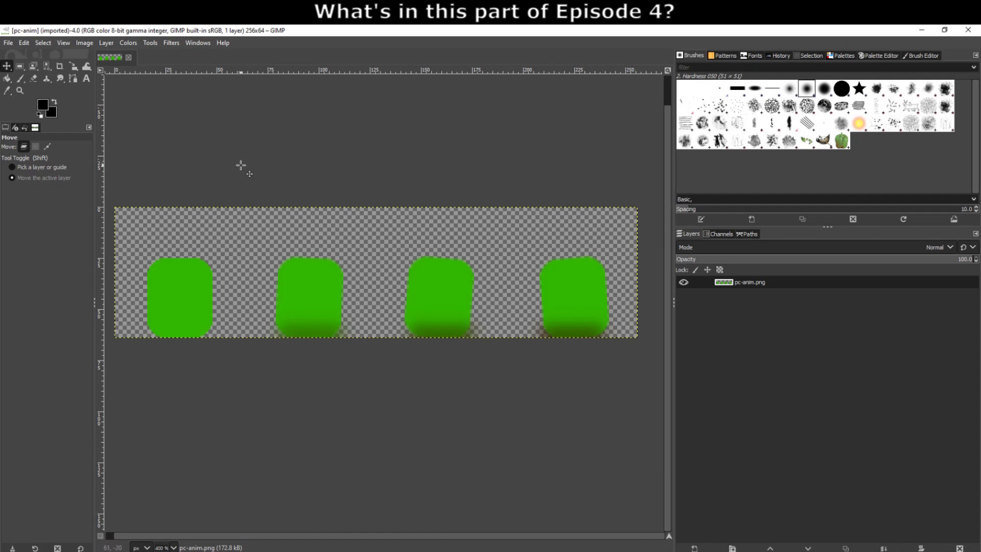
Check the canvas size of the pc-anim image and close the dialog without resizing.
{"action": "left_click", "coordinate": [106, 43]}
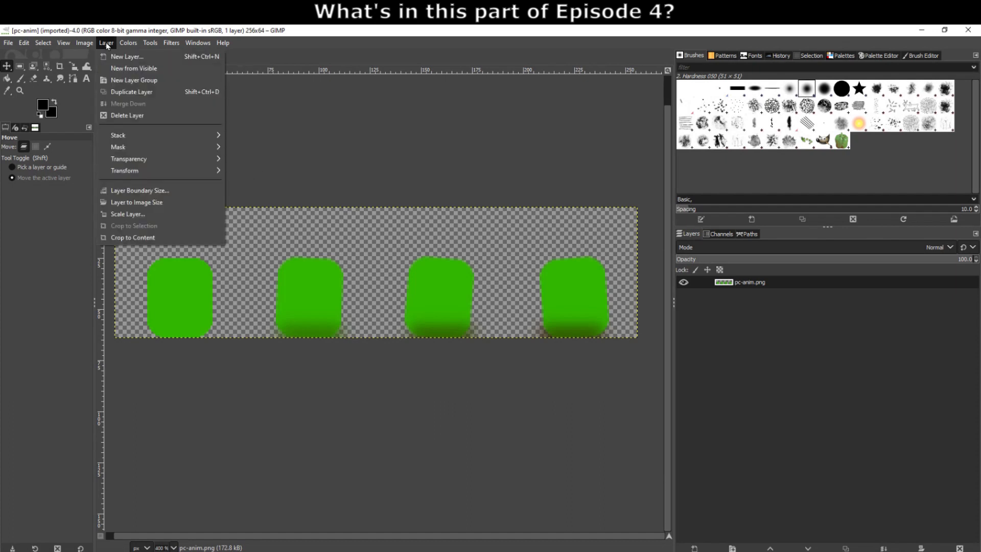
{"action": "mouse_move", "coordinate": [92, 44]}
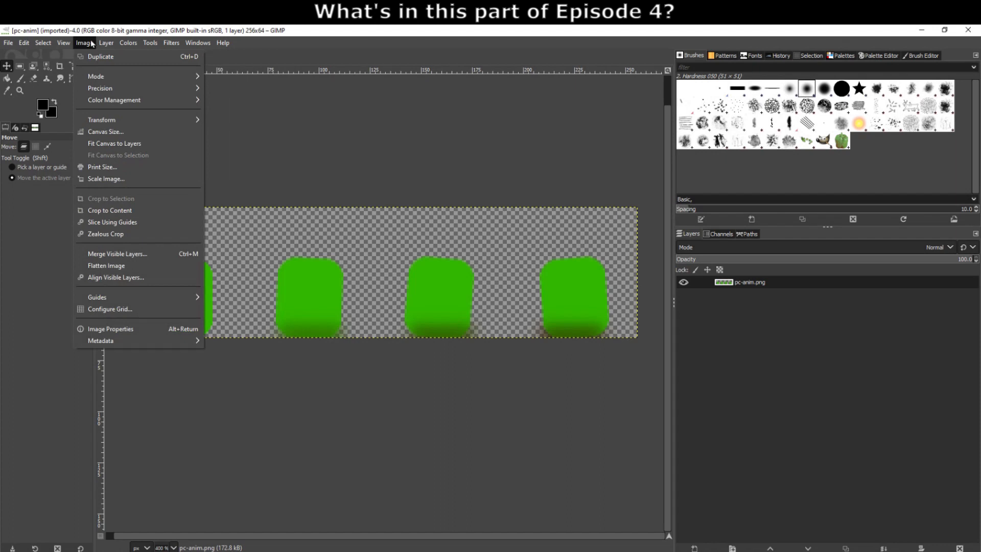
{"action": "left_click", "coordinate": [95, 132]}
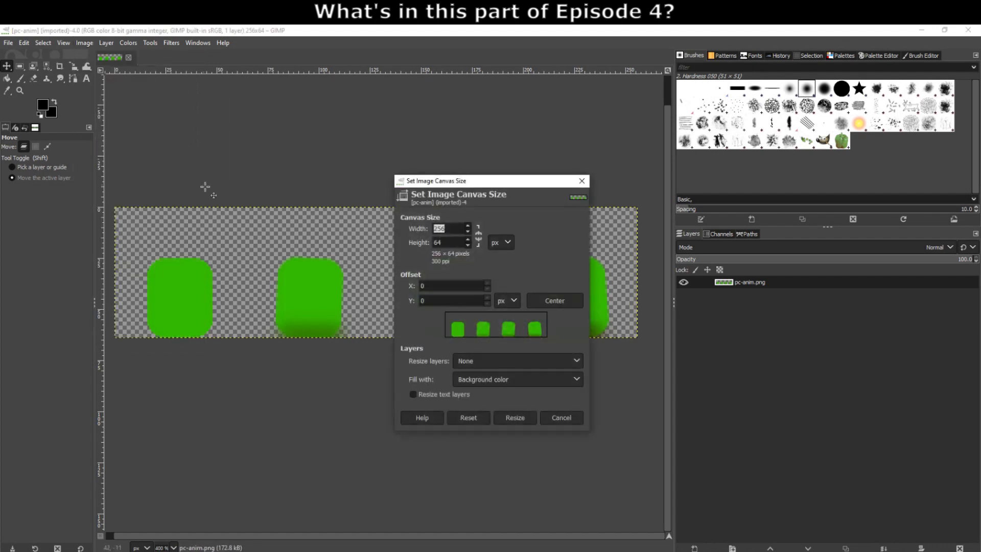
{"action": "left_click_drag", "start_coordinate": [471, 182], "coordinate": [730, 200]}
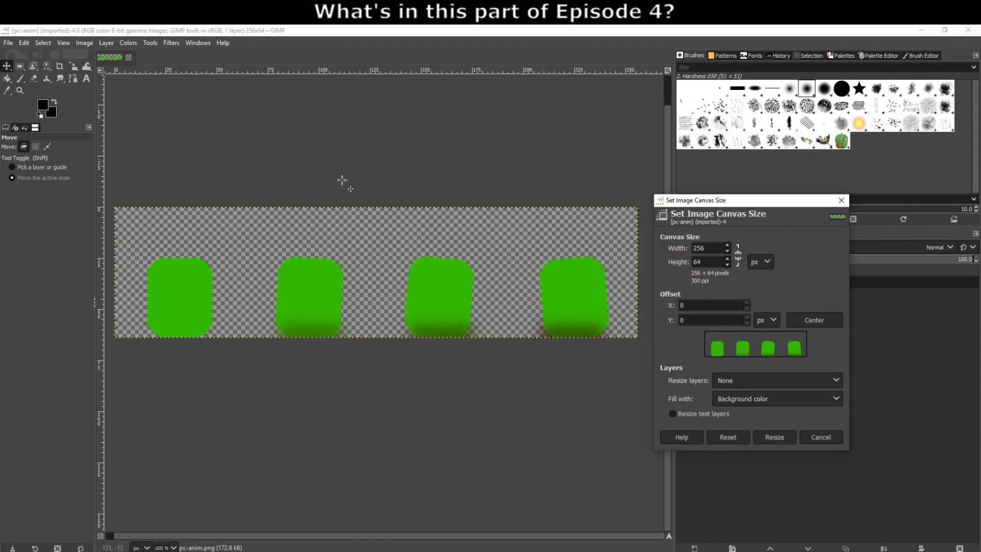
{"action": "left_click", "coordinate": [841, 200]}
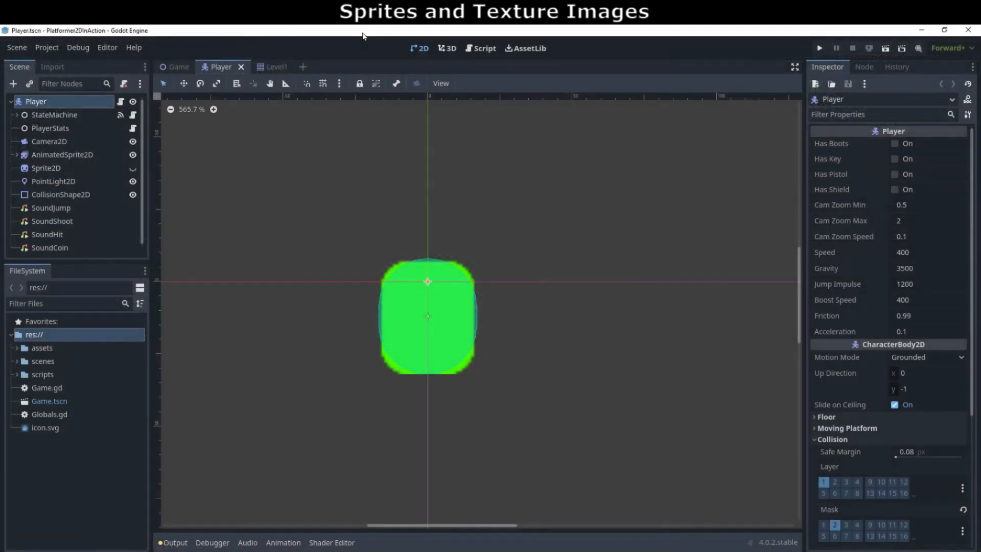
Switch to Godot and examine the image files in the project's assets folder, including pc.png and pc-anim.png.
{"action": "left_click", "coordinate": [16, 348]}
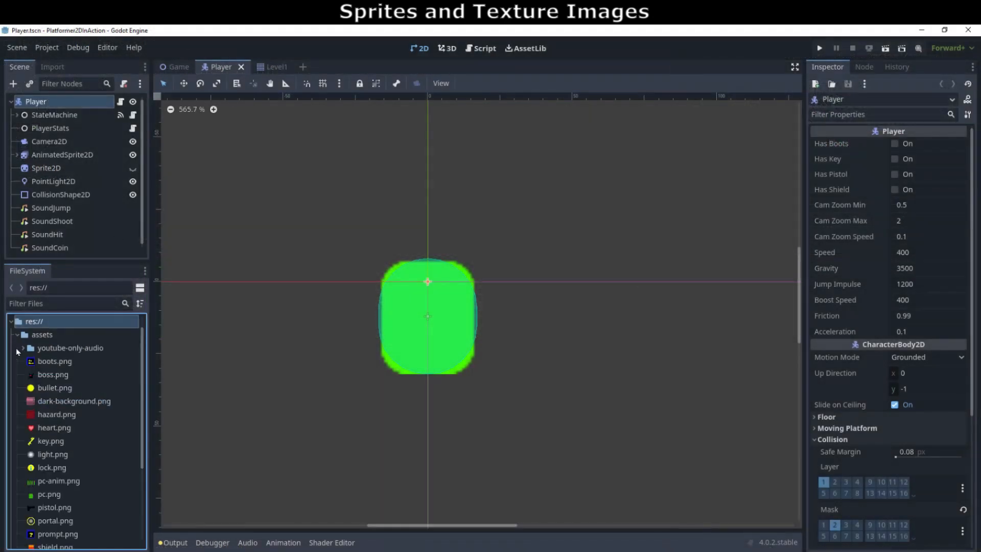
{"action": "scroll", "coordinate": [37, 362], "scroll_direction": "up", "scroll_amount": 1}
{"action": "scroll", "coordinate": [45, 419], "scroll_direction": "down", "scroll_amount": 2}
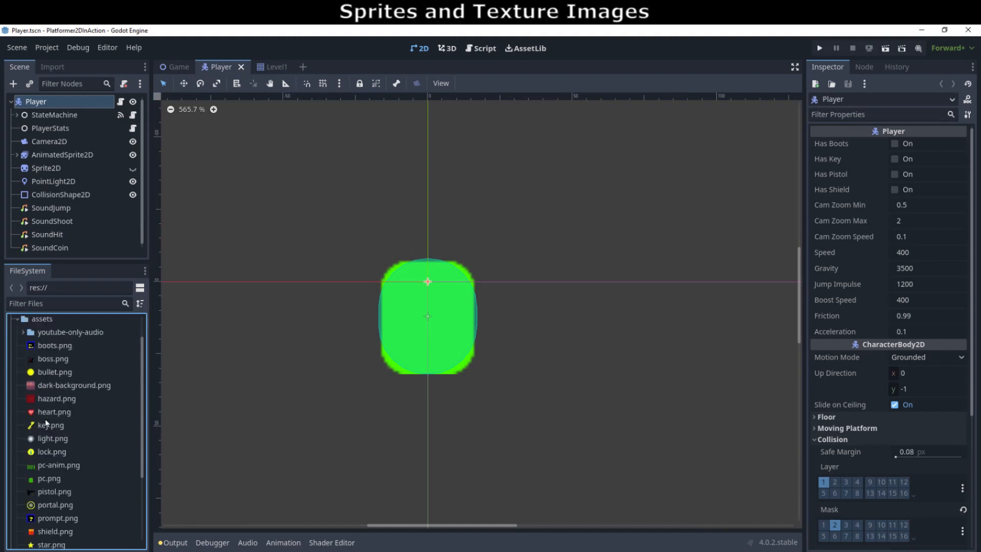
{"action": "scroll", "coordinate": [44, 467], "scroll_direction": "down", "scroll_amount": 2}
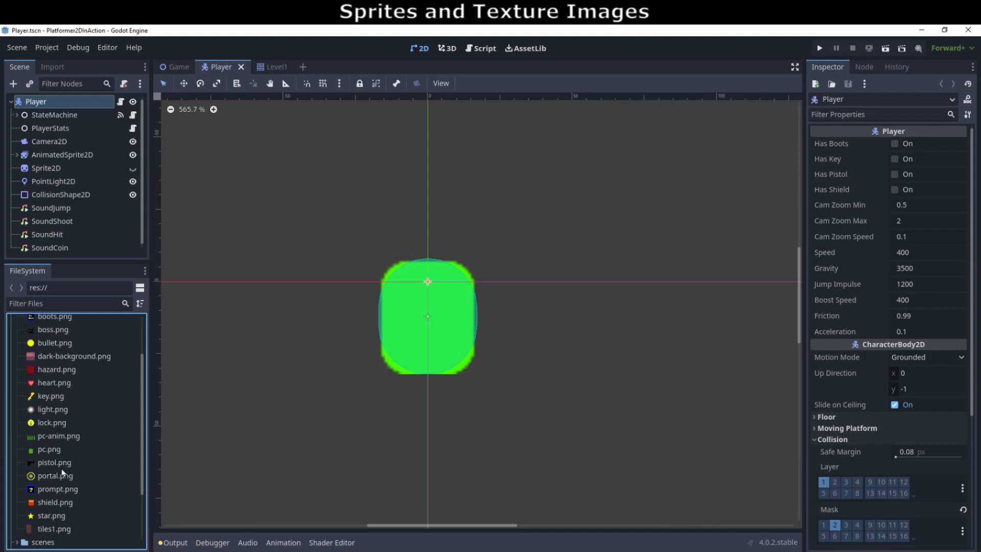
{"action": "left_click", "coordinate": [50, 448]}
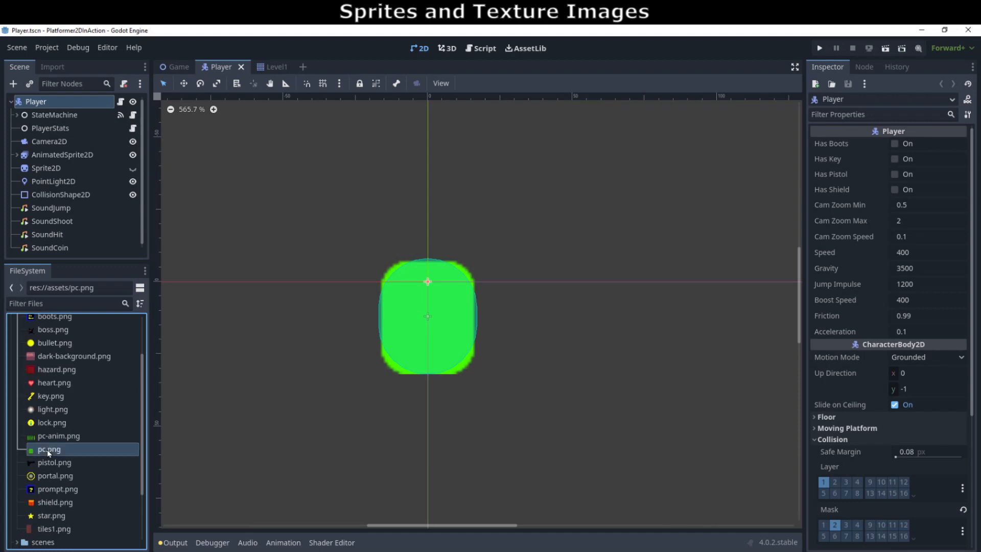
{"action": "left_click", "coordinate": [45, 436]}
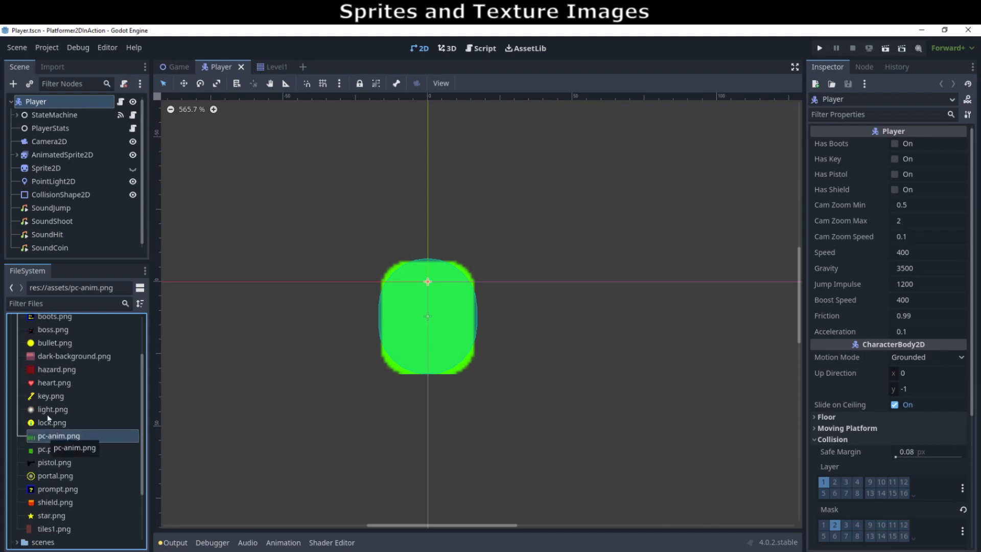
{"action": "scroll", "coordinate": [51, 378], "scroll_direction": "up", "scroll_amount": 3}
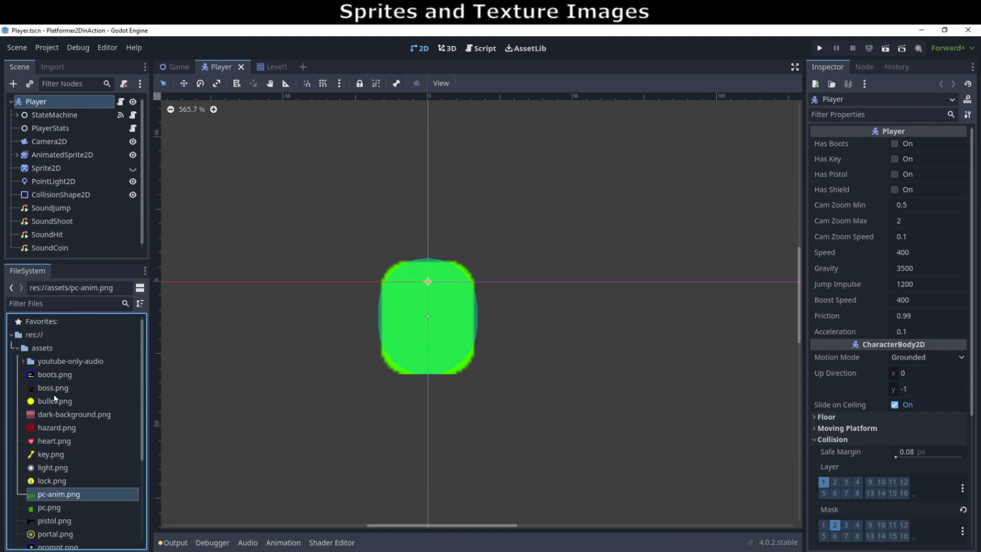
{"action": "left_click", "coordinate": [45, 346]}
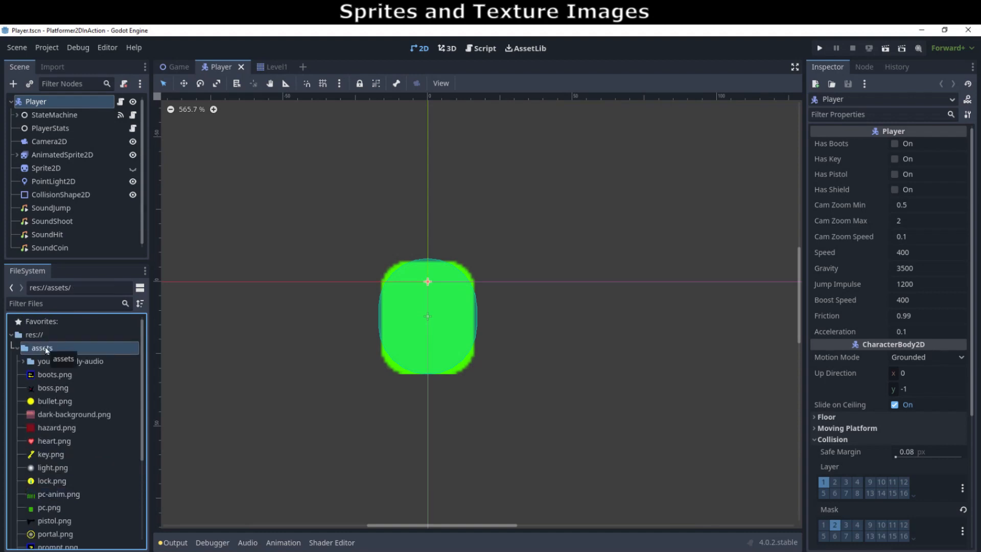
{"action": "left_click_drag", "start_coordinate": [45, 347], "coordinate": [207, 160]}
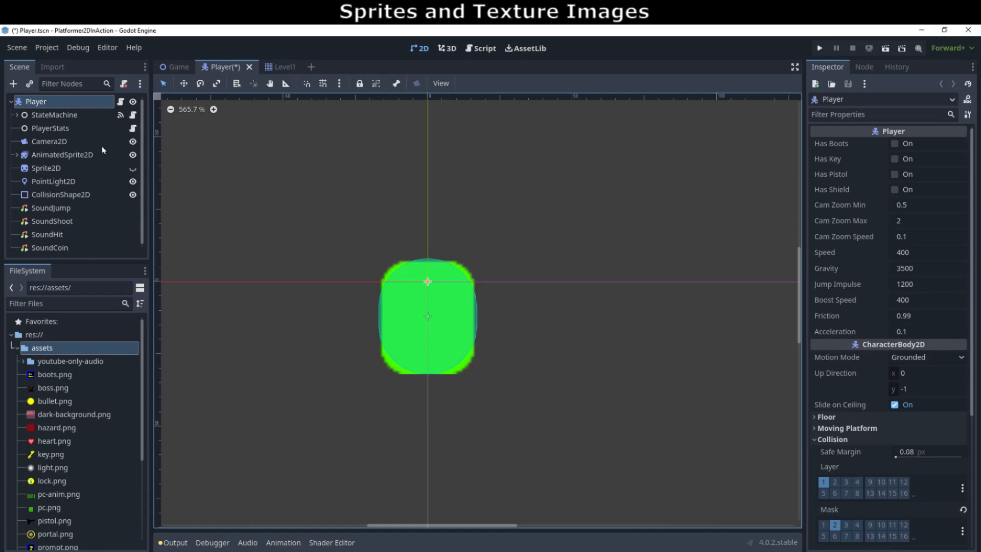
Inspect the player's AnimatedSprite2D and Sprite2D nodes, hiding the AnimatedSprite2D and showing the Sprite2D.
{"action": "left_click", "coordinate": [71, 156]}
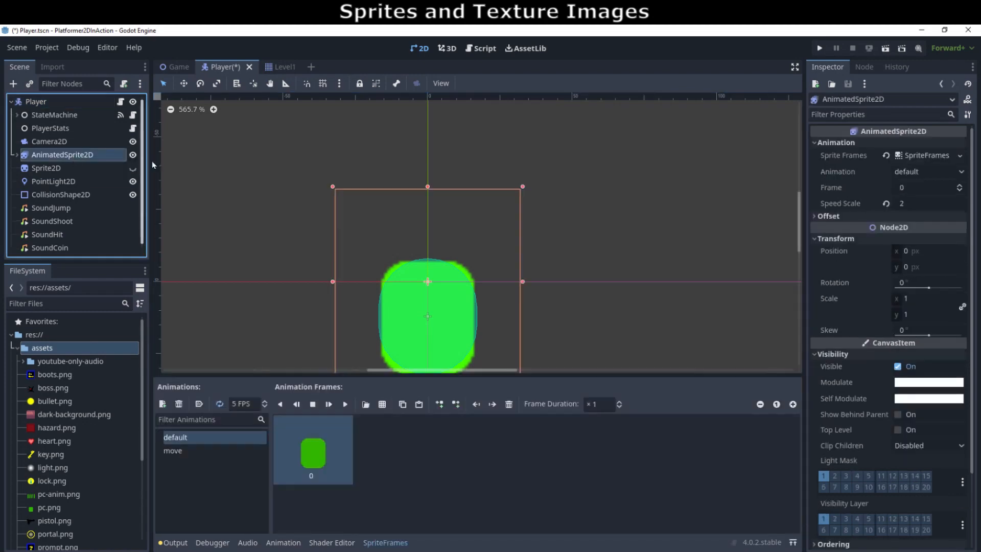
{"action": "left_click", "coordinate": [73, 169]}
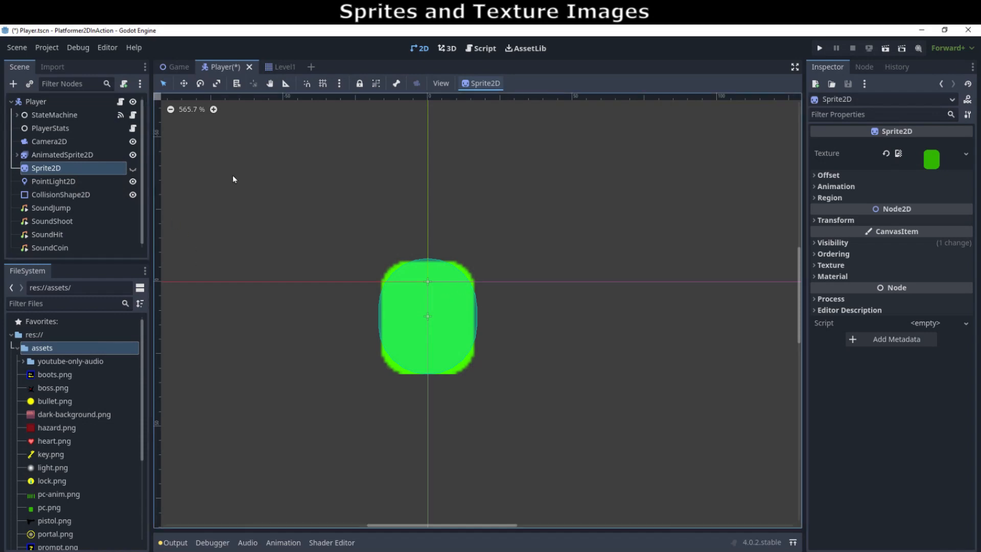
{"action": "left_click", "coordinate": [132, 155]}
{"action": "left_click", "coordinate": [133, 168]}
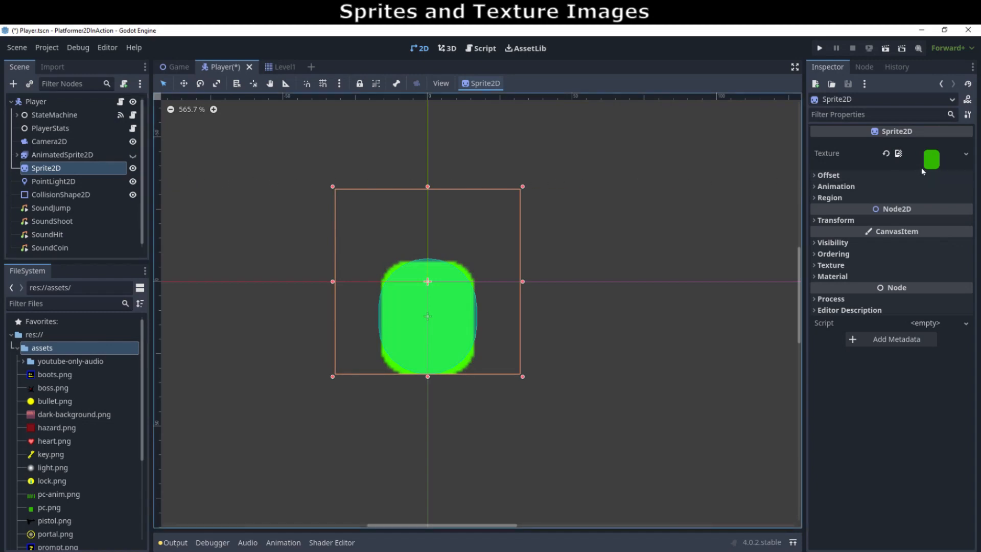
Load pc.png from the assets folder as the Sprite2D's texture and try its Region Enabled option.
{"action": "left_click", "coordinate": [967, 155]}
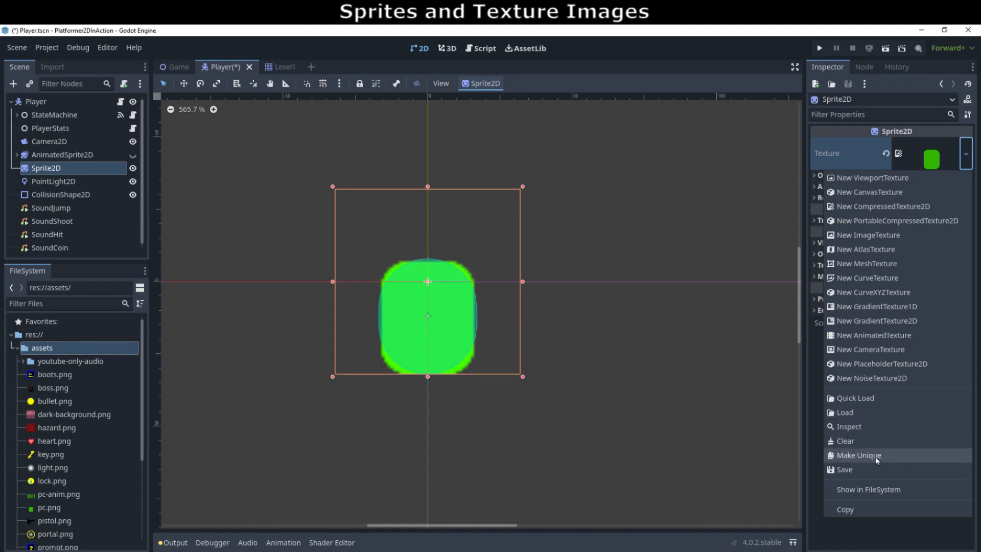
{"action": "left_click", "coordinate": [862, 412]}
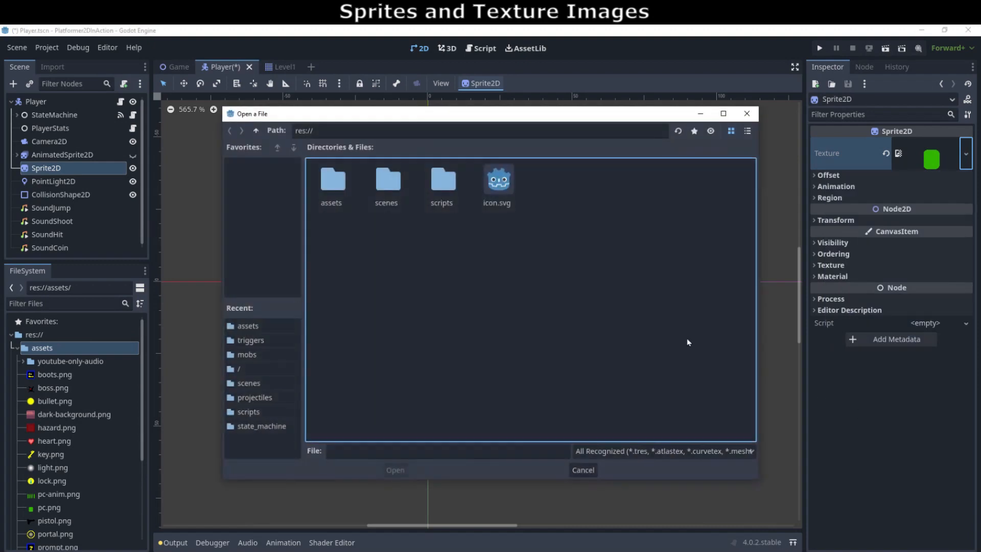
{"action": "double_click", "coordinate": [335, 182]}
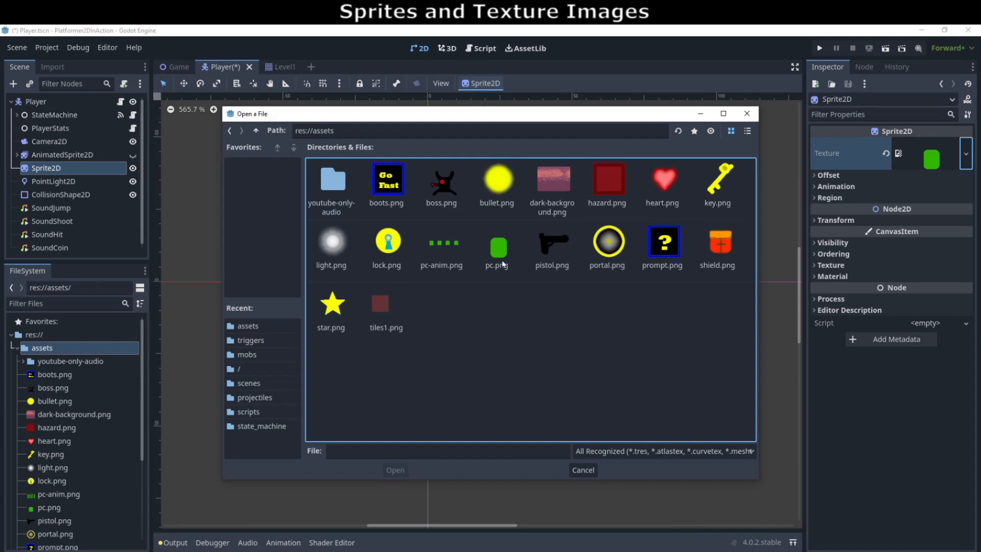
{"action": "left_click", "coordinate": [500, 254]}
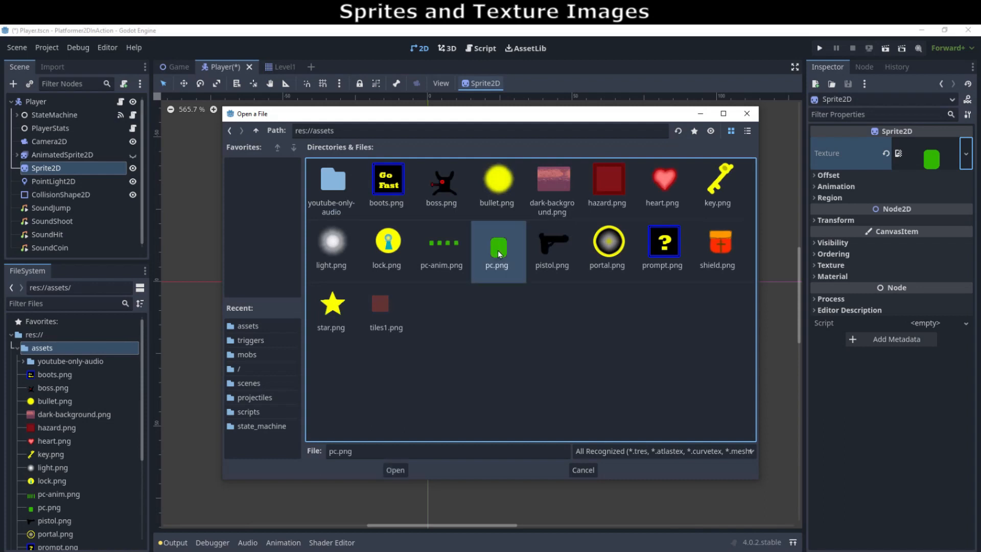
{"action": "left_click", "coordinate": [394, 471]}
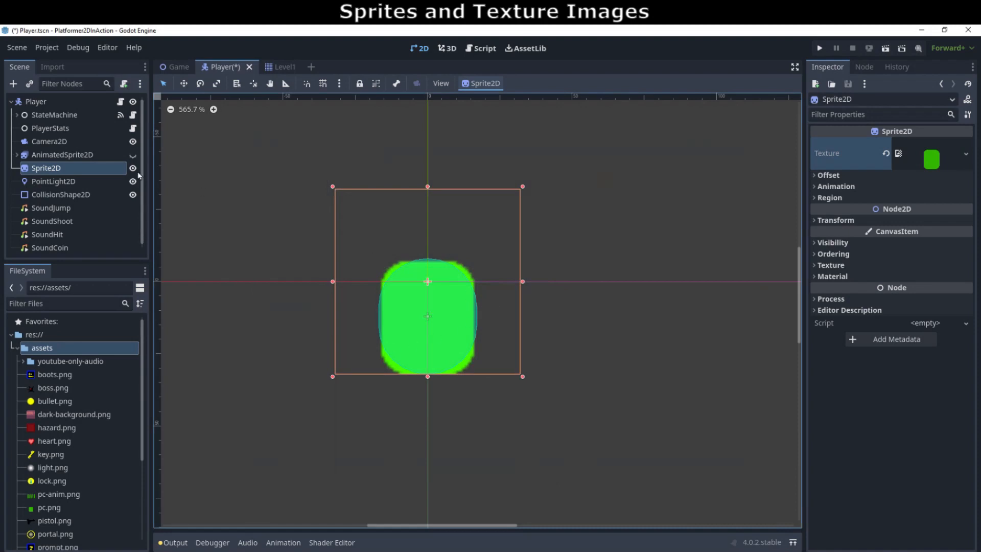
{"action": "left_click", "coordinate": [814, 199]}
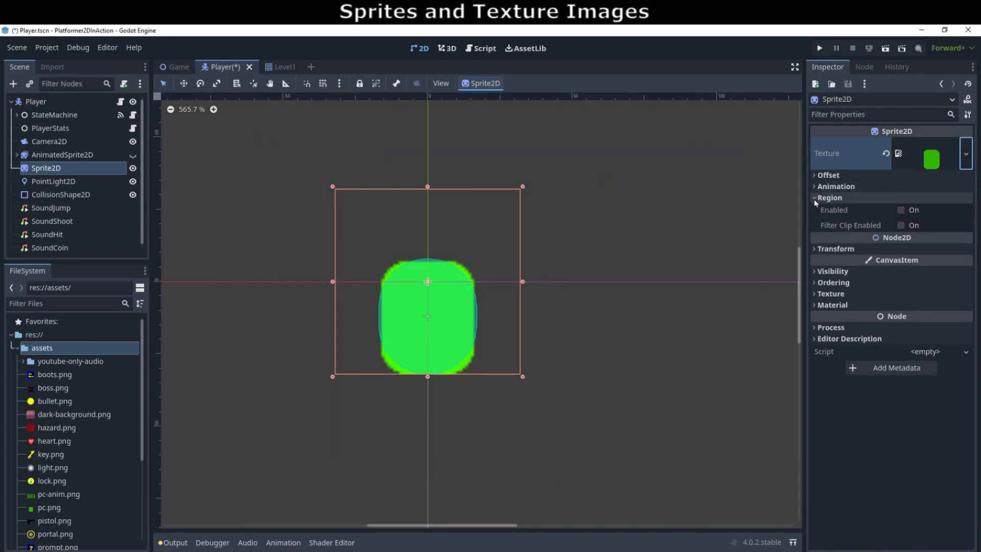
{"action": "left_click", "coordinate": [901, 210]}
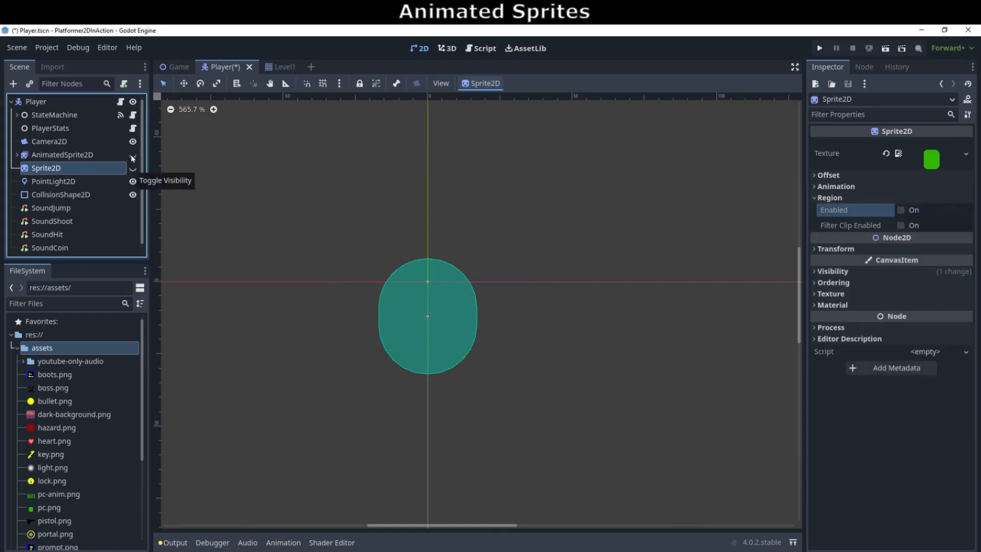
Make the AnimatedSprite2D visible and select it to review its animation properties alongside the pc-anim.png sprite sheet.
{"action": "left_click", "coordinate": [133, 155]}
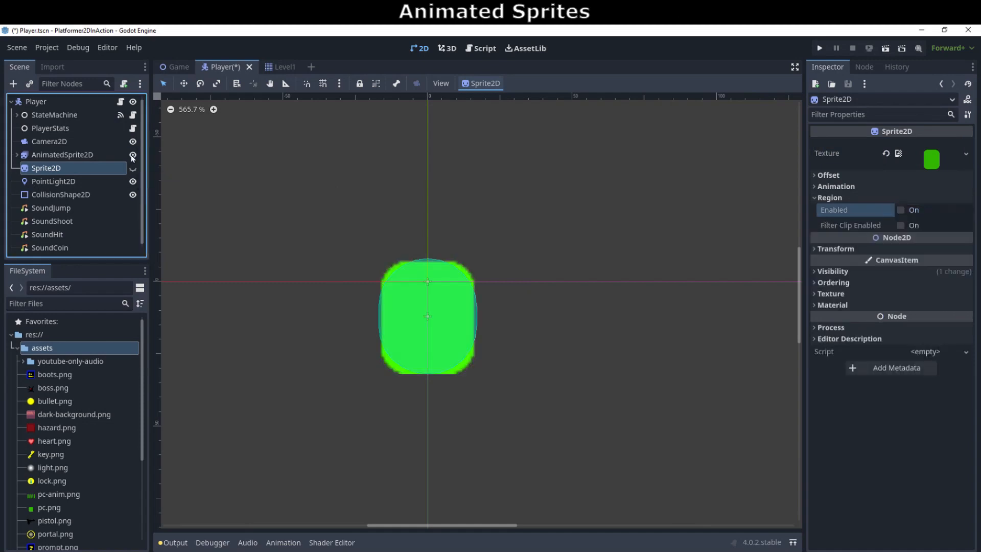
{"action": "left_click", "coordinate": [54, 154]}
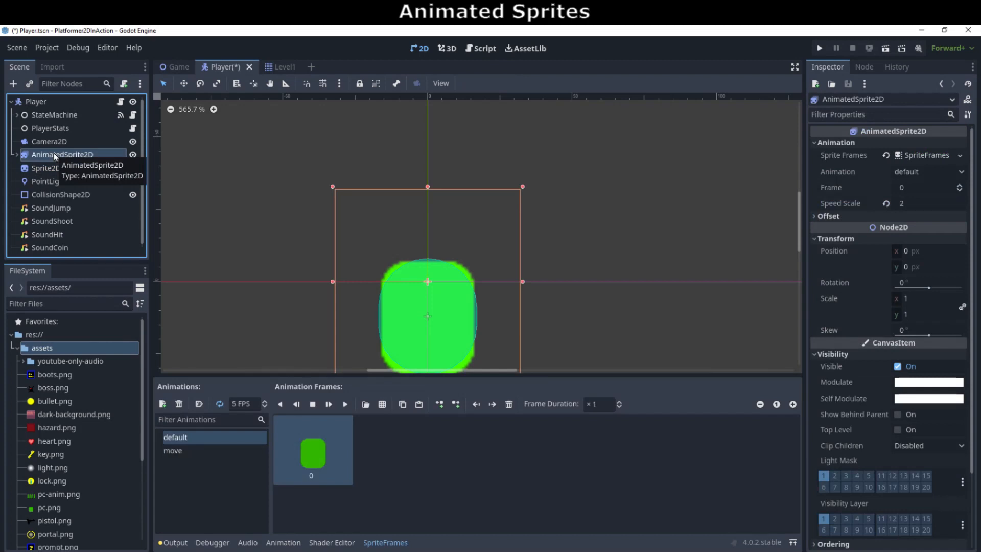
{"action": "left_click", "coordinate": [63, 494]}
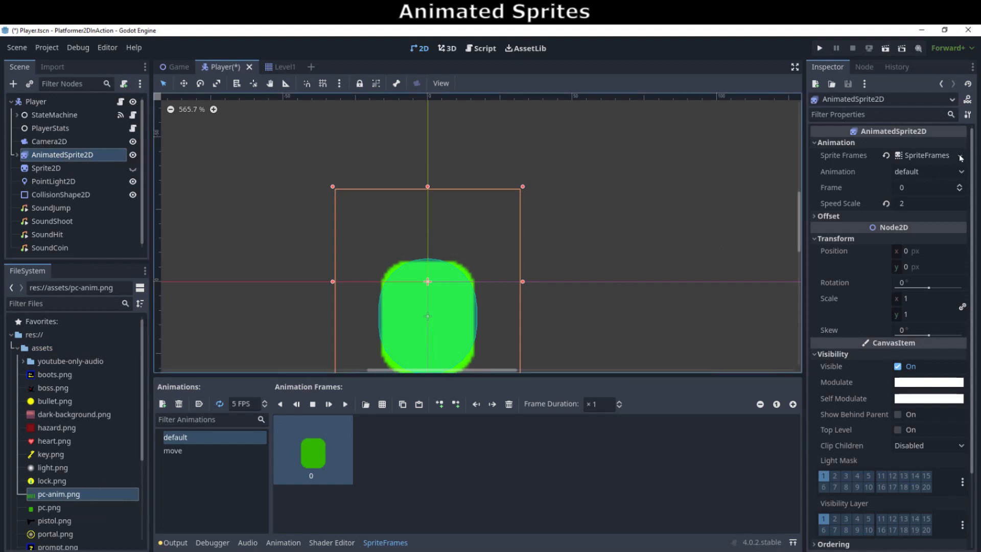
{"action": "scroll", "coordinate": [791, 162], "scroll_direction": "down", "scroll_amount": 1}
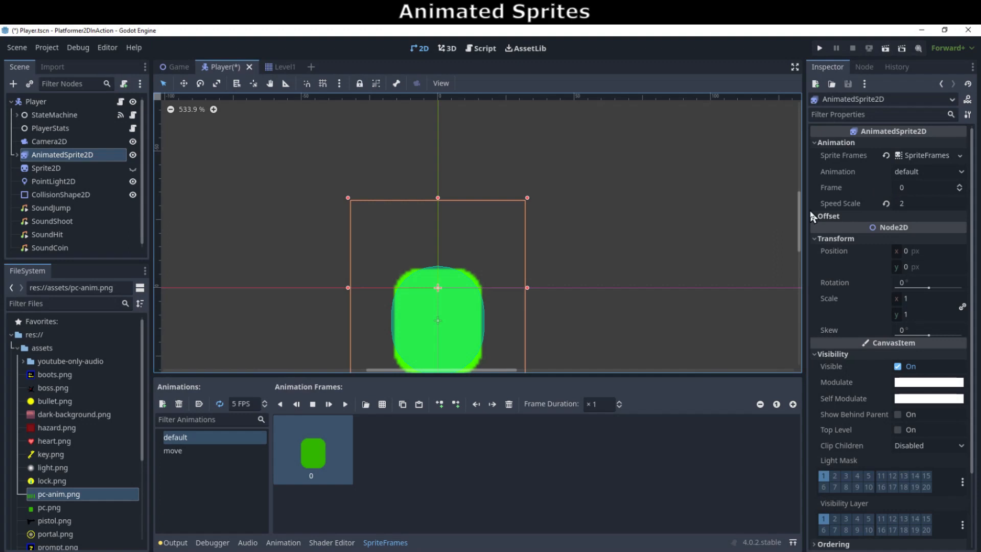
{"action": "mouse_move", "coordinate": [820, 207]}
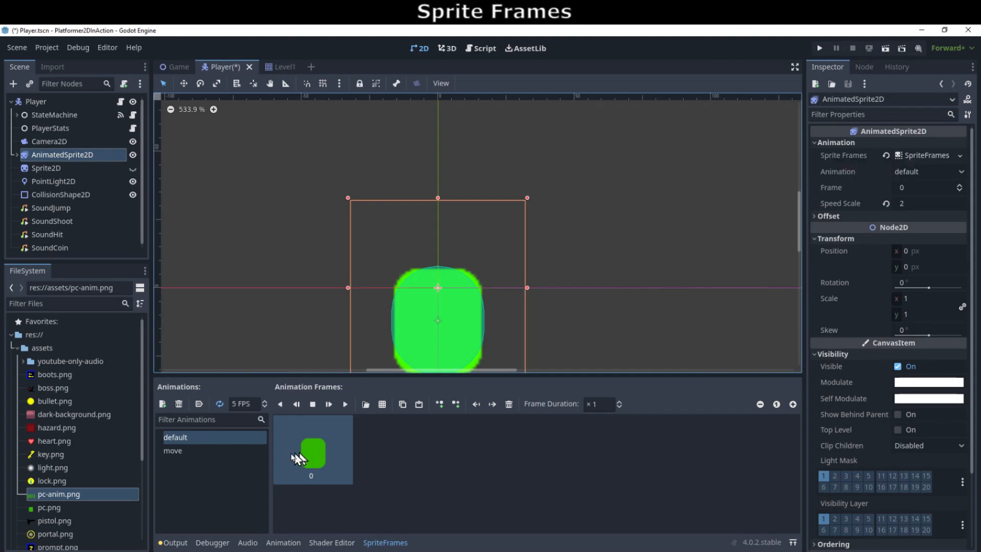
Examine renaming of the default animation and browse the assets folder for frame images, cancelling without changes.
{"action": "double_click", "coordinate": [188, 439]}
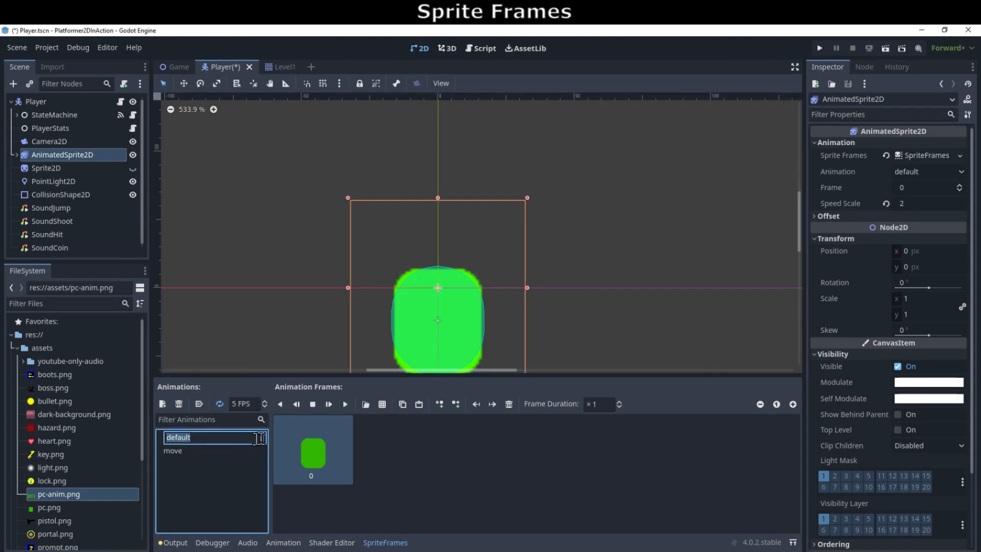
{"action": "left_click", "coordinate": [303, 441]}
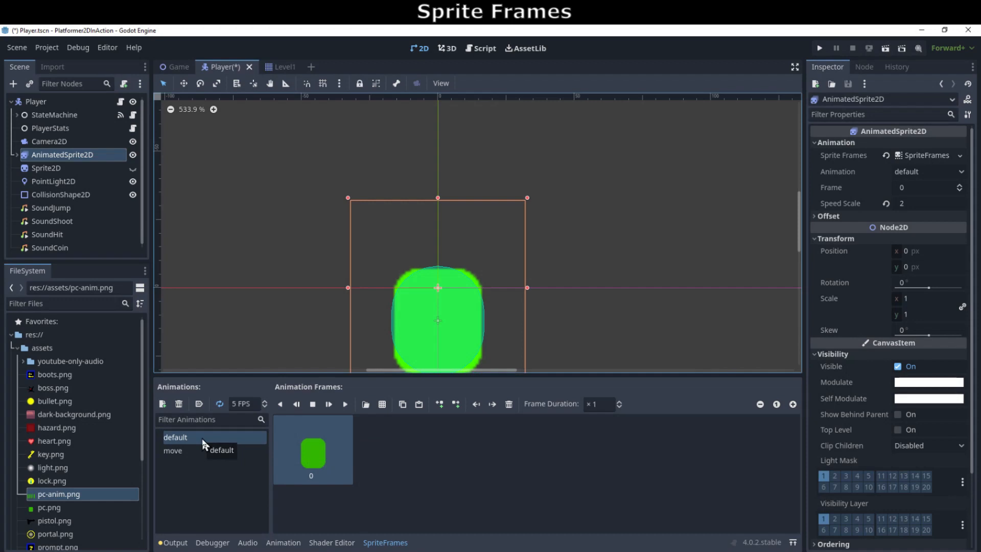
{"action": "left_click", "coordinate": [364, 407]}
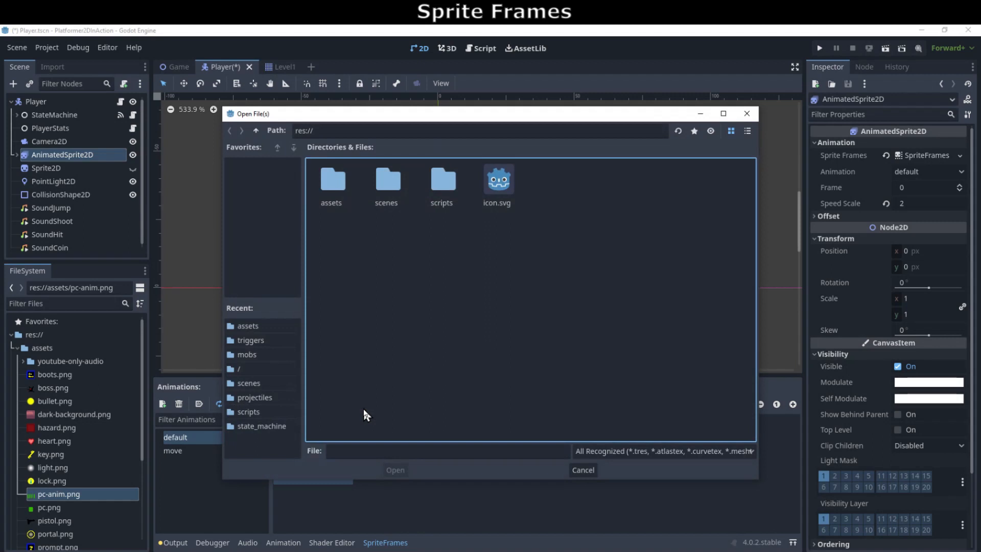
{"action": "double_click", "coordinate": [333, 183]}
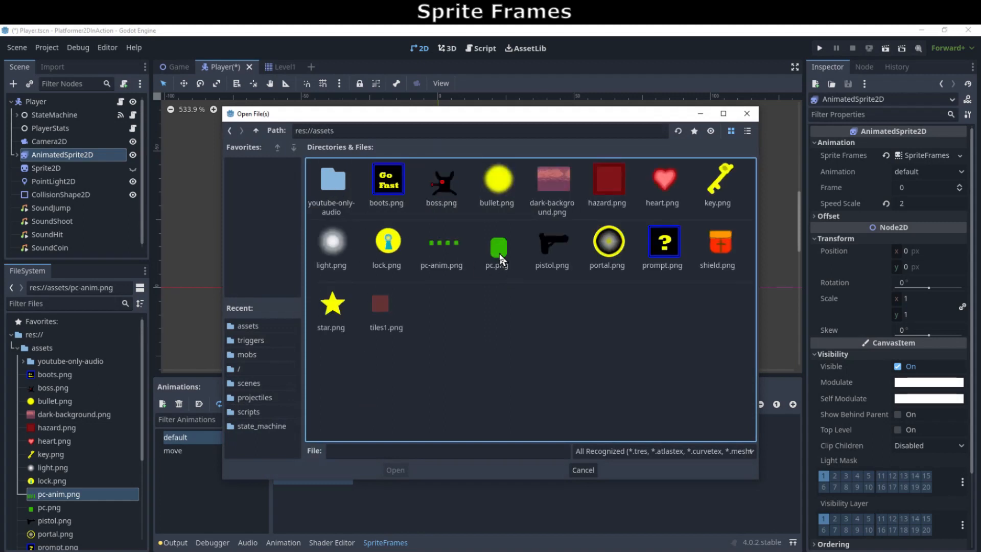
{"action": "left_click", "coordinate": [576, 471]}
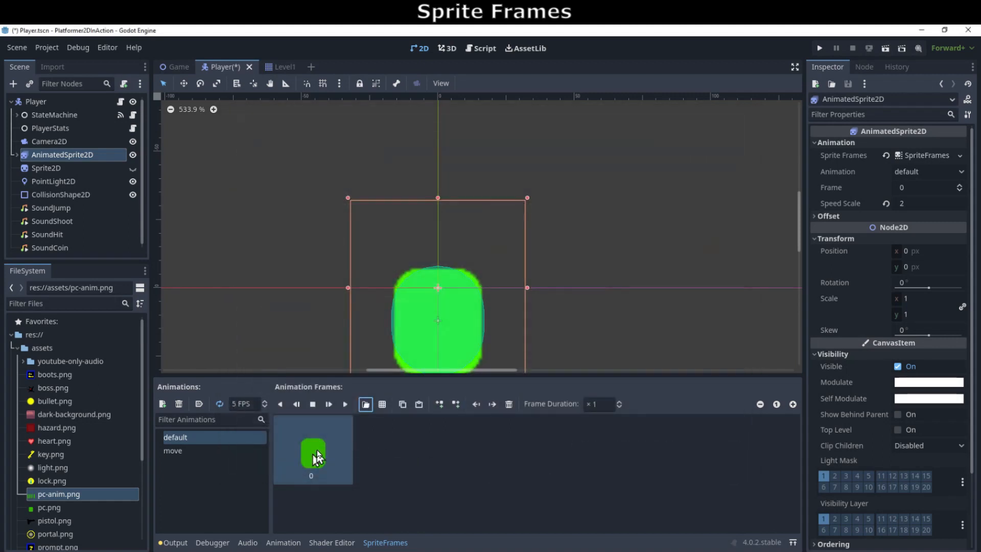
Preview the default animation's single frame, stop playback, and switch to the move animation.
{"action": "left_click", "coordinate": [345, 405]}
{"action": "left_click", "coordinate": [313, 404]}
{"action": "left_click", "coordinate": [187, 452]}
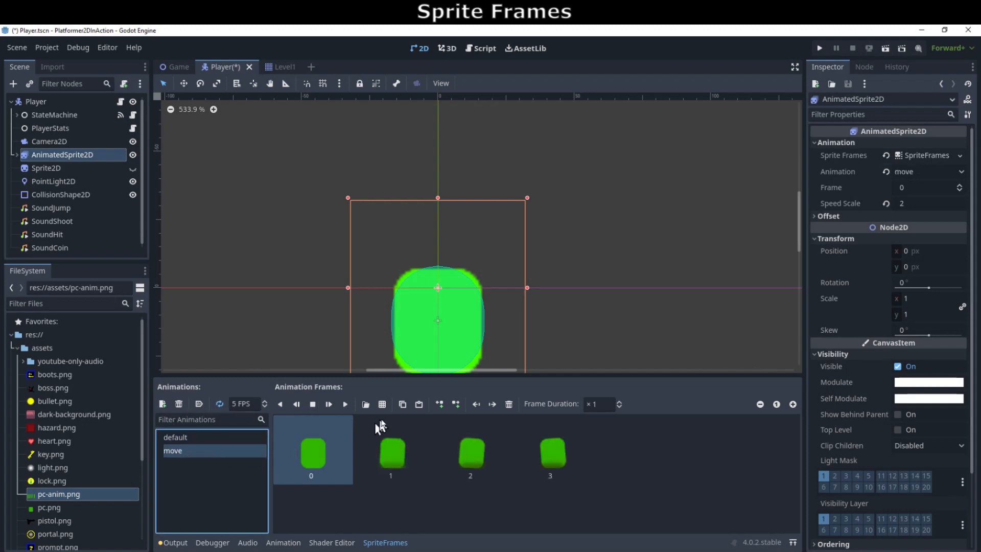
Try slicing the pc-anim.png sprite sheet into 4 horizontal by 1 vertical frames for the move animation, cancelling the frame selection.
{"action": "left_click", "coordinate": [383, 405]}
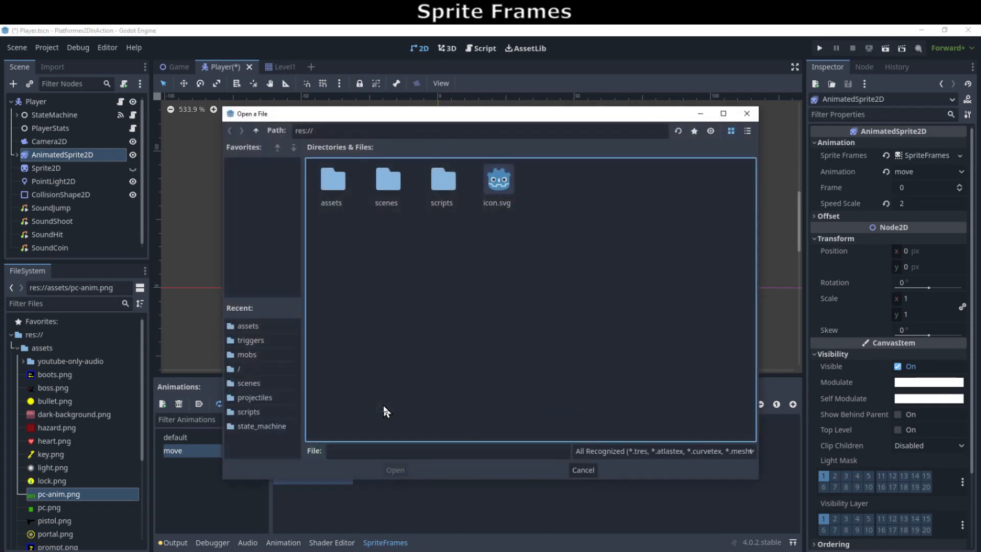
{"action": "double_click", "coordinate": [335, 193]}
{"action": "double_click", "coordinate": [443, 247]}
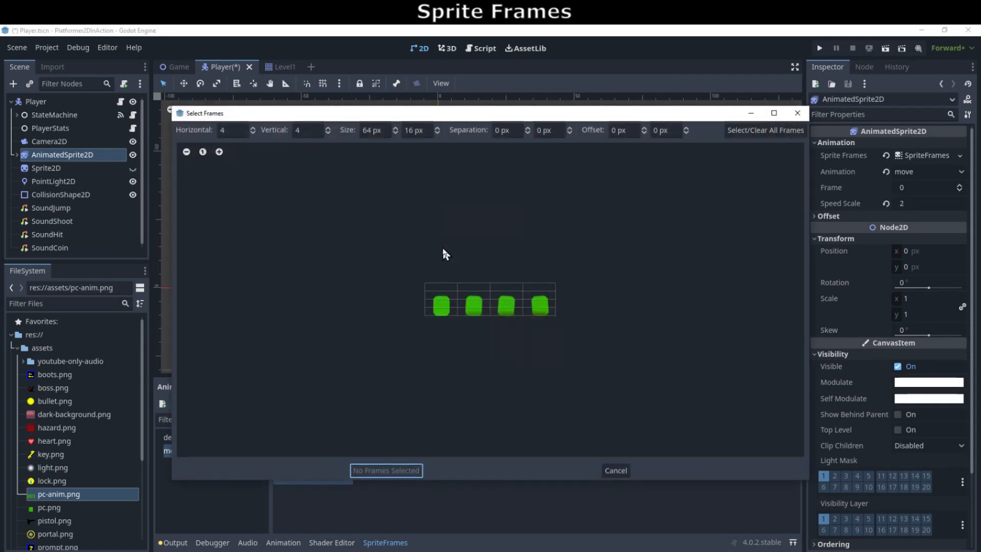
{"action": "left_click", "coordinate": [329, 134]}
{"action": "left_click", "coordinate": [329, 134]}
{"action": "left_click", "coordinate": [329, 134]}
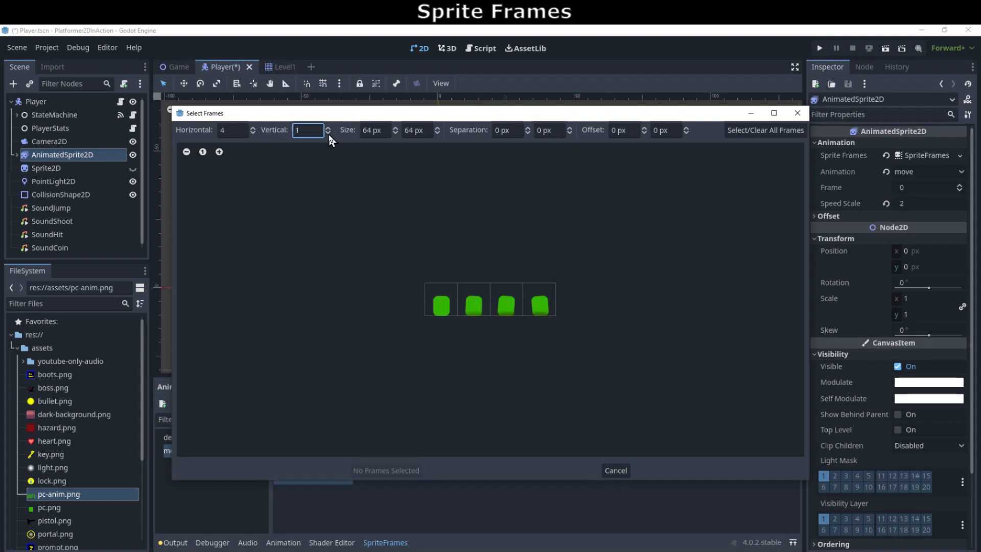
{"action": "left_click", "coordinate": [613, 468]}
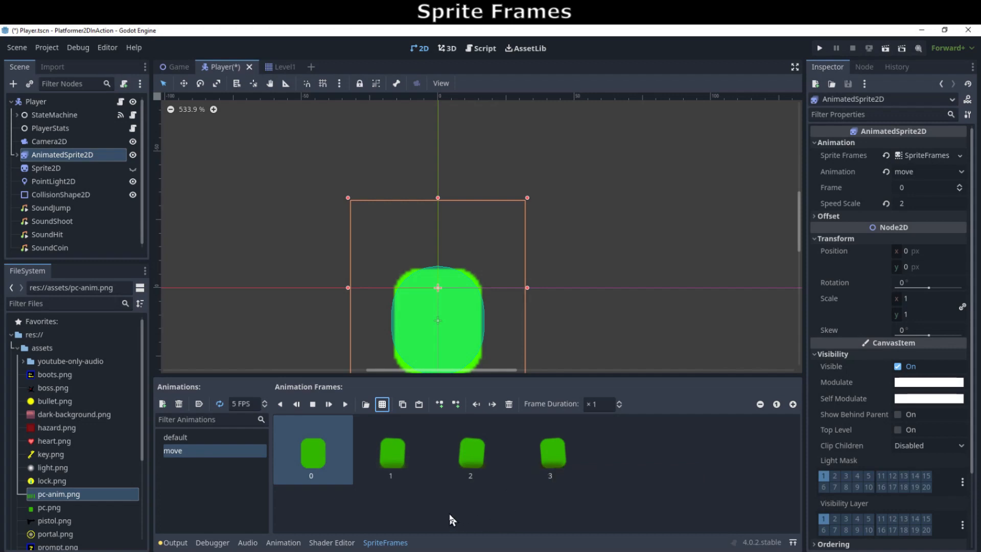
Play and stop the move animation, and switch back to the default animation.
{"action": "left_click", "coordinate": [345, 404]}
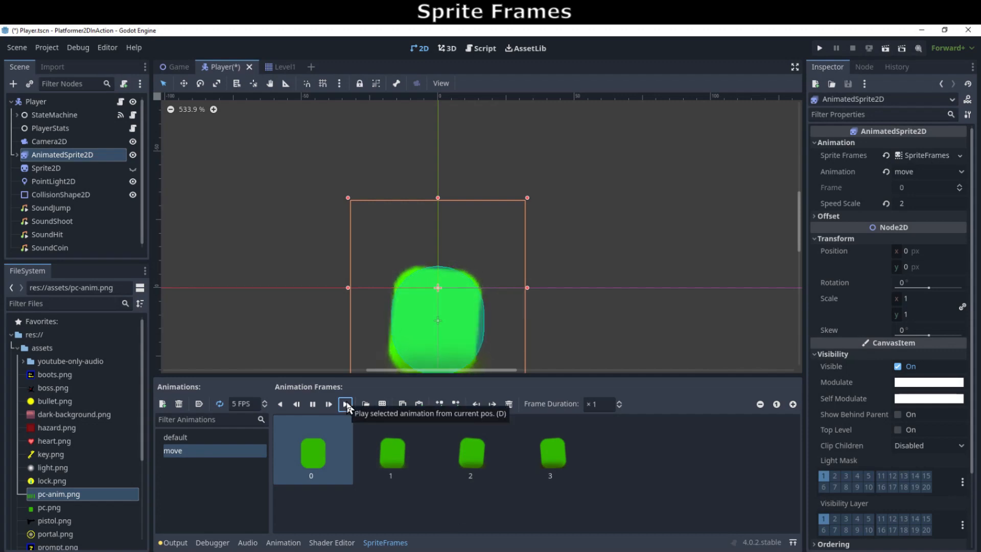
{"action": "left_click", "coordinate": [313, 404]}
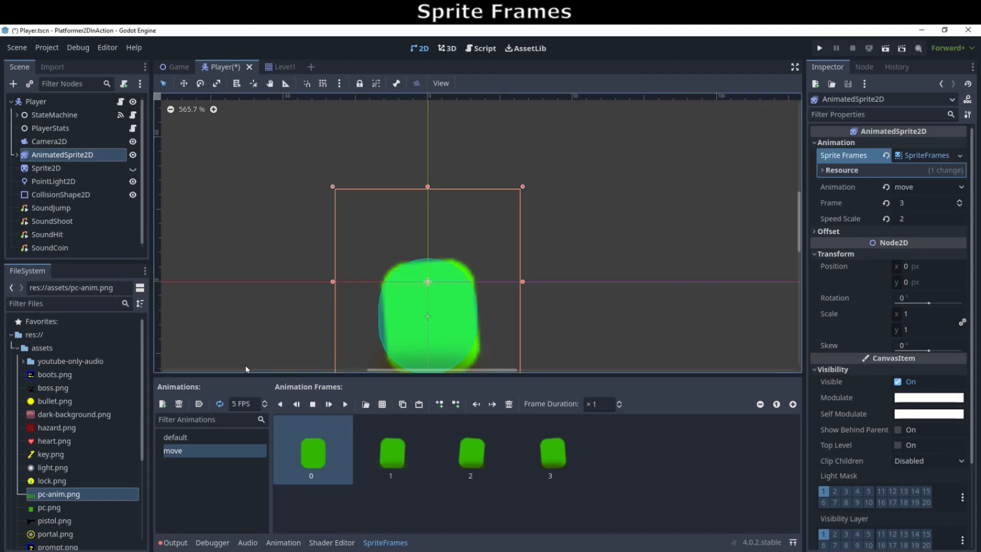
{"action": "left_click", "coordinate": [186, 441]}
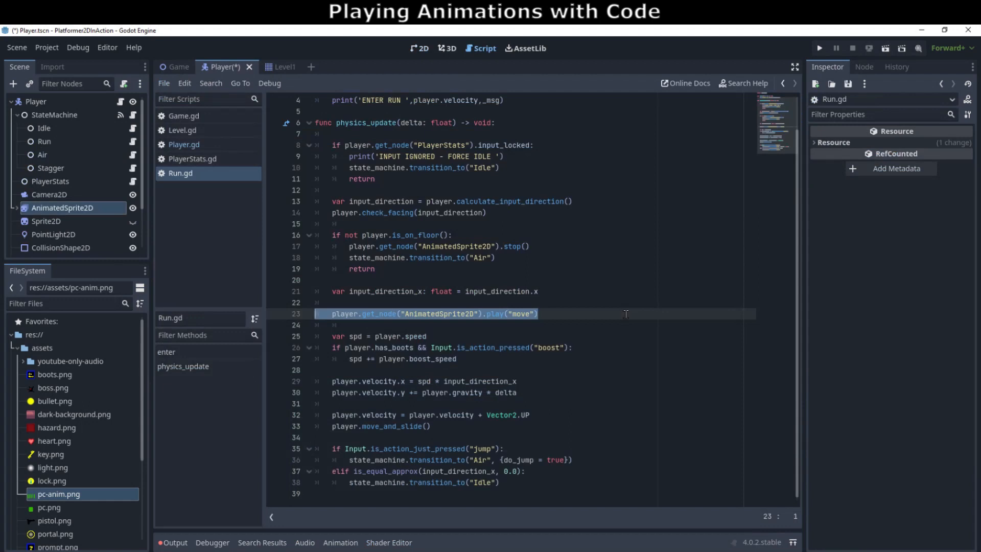
Examine the AnimatedSprite2D play("move") and stop() calls in the physics_update function of Run.gd.
{"action": "left_click", "coordinate": [384, 327]}
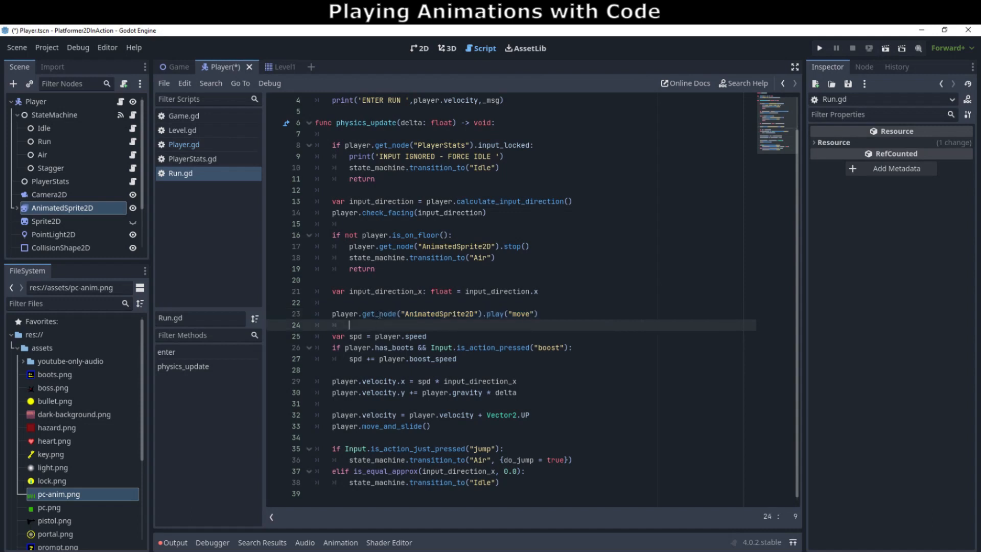
{"action": "double_click", "coordinate": [432, 313]}
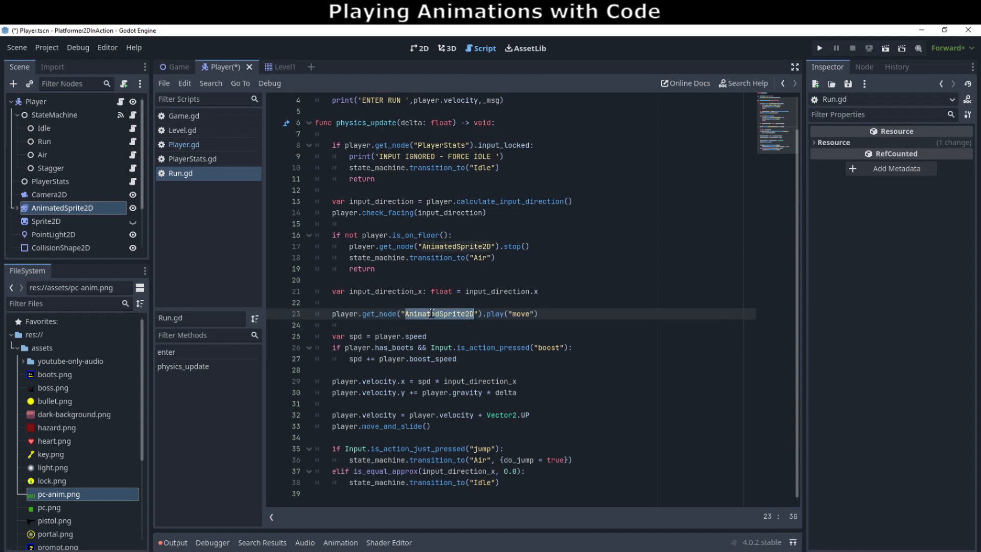
{"action": "left_click", "coordinate": [500, 315]}
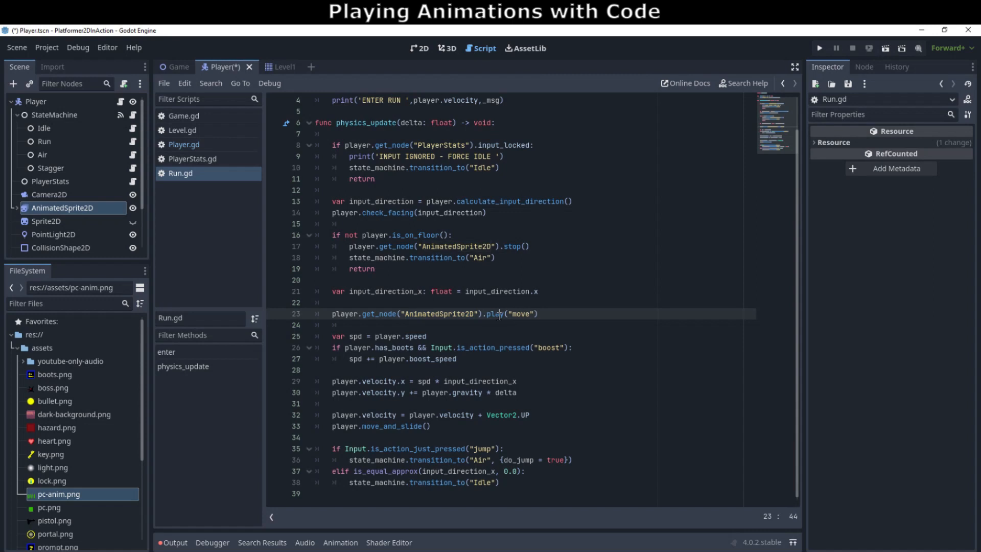
{"action": "double_click", "coordinate": [520, 314]}
{"action": "left_click", "coordinate": [350, 313]}
{"action": "left_click_drag", "start_coordinate": [505, 246], "coordinate": [533, 246]}
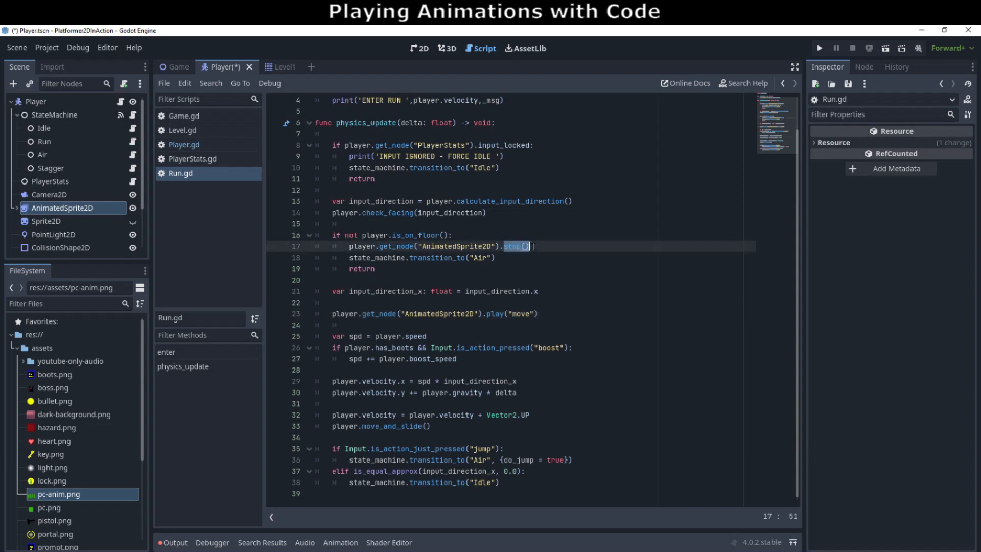
{"action": "left_click_drag", "start_coordinate": [333, 313], "coordinate": [557, 315]}
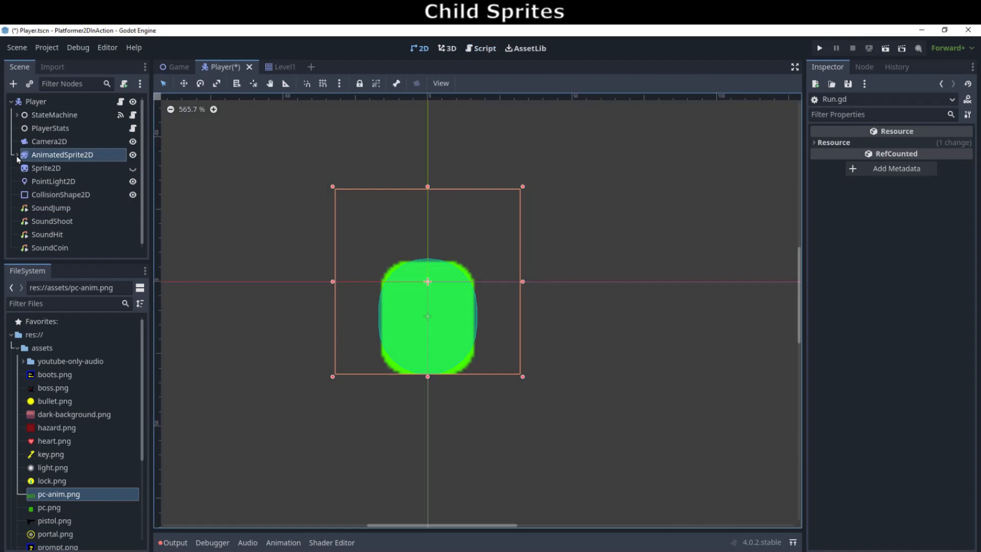
Preview the AnimatedSprite2D's child sprites SpriteShield, SpritePistol, SpriteKey and SpriteDmg by briefly showing and hiding each one.
{"action": "left_click", "coordinate": [17, 155]}
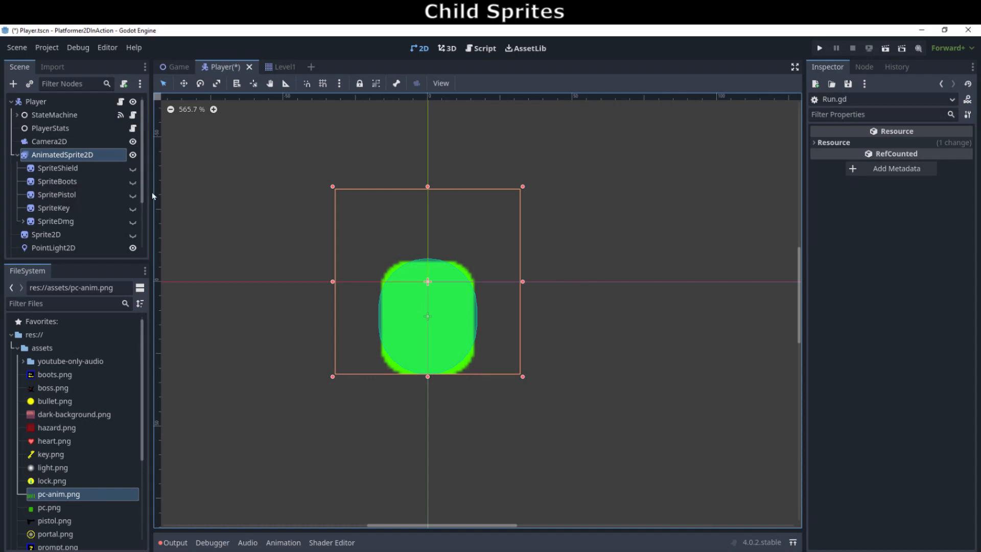
{"action": "left_click", "coordinate": [132, 169]}
{"action": "left_click", "coordinate": [133, 169]}
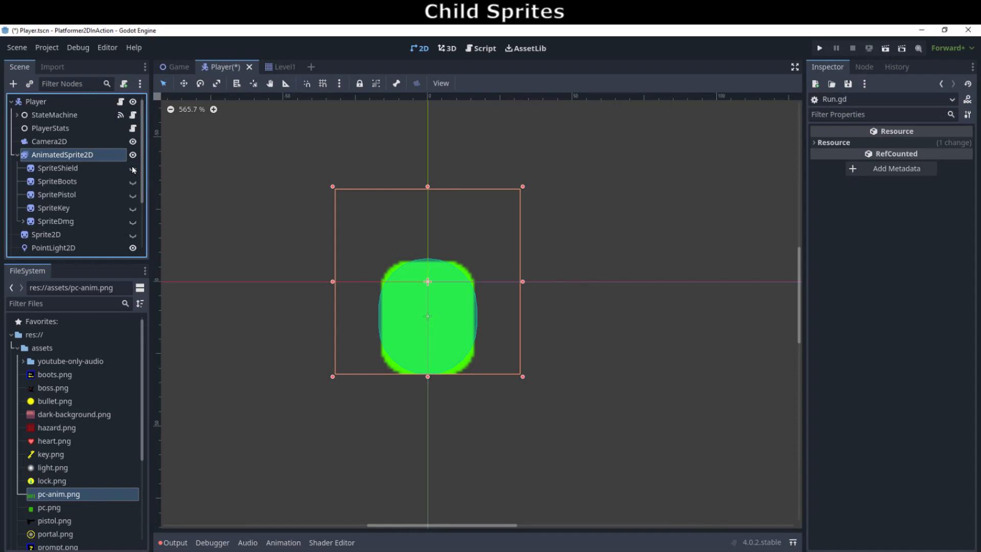
{"action": "left_click", "coordinate": [132, 196]}
{"action": "left_click", "coordinate": [132, 195]}
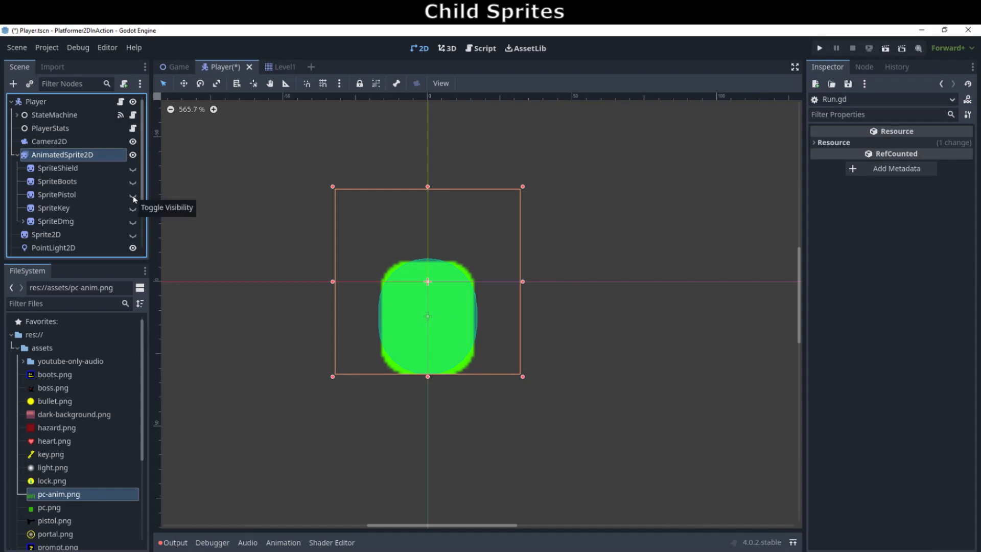
{"action": "left_click", "coordinate": [133, 208]}
{"action": "left_click", "coordinate": [132, 208]}
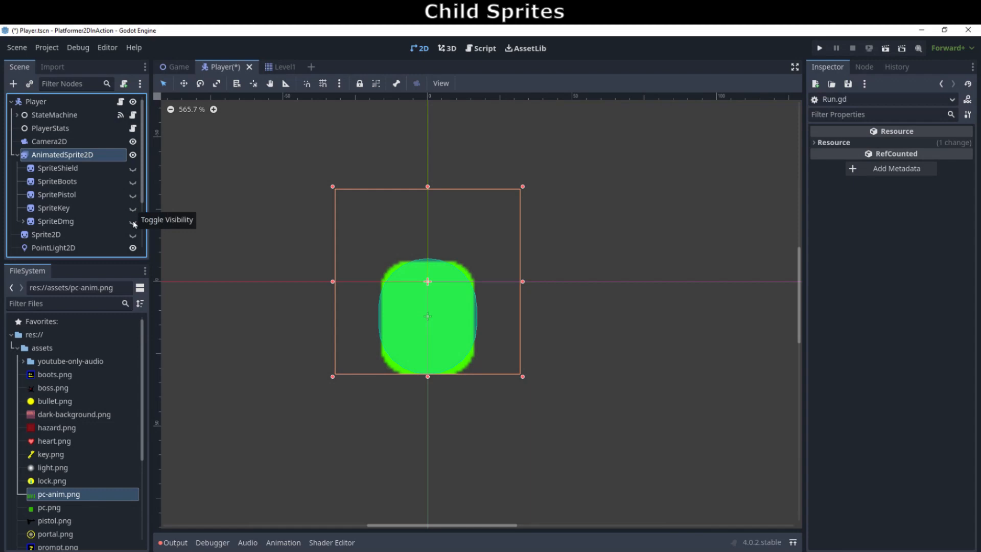
{"action": "left_click", "coordinate": [133, 222]}
{"action": "left_click", "coordinate": [133, 222]}
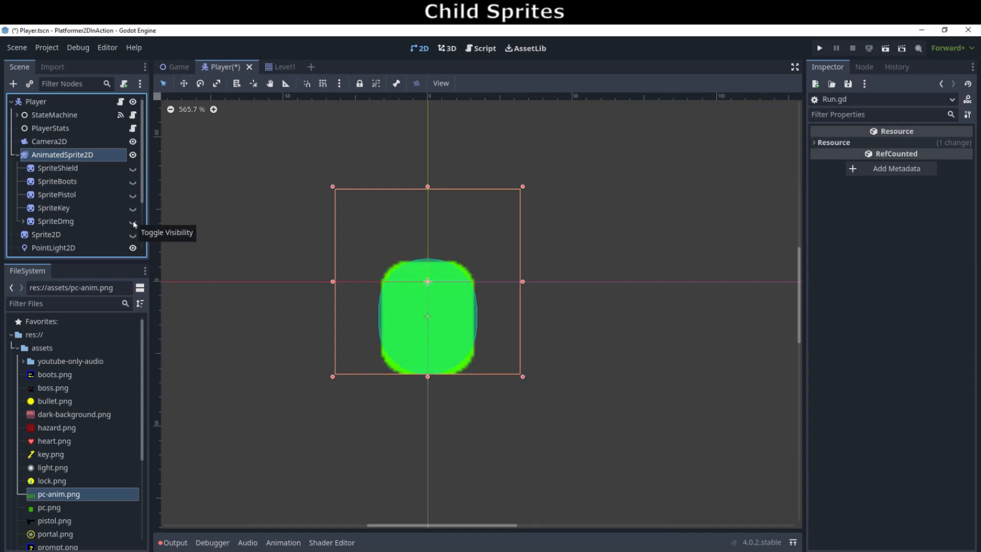
Inspect the Timer under SpriteDmg, briefly show SpriteDmg again, and collapse the AnimatedSprite2D's children.
{"action": "left_click", "coordinate": [23, 221]}
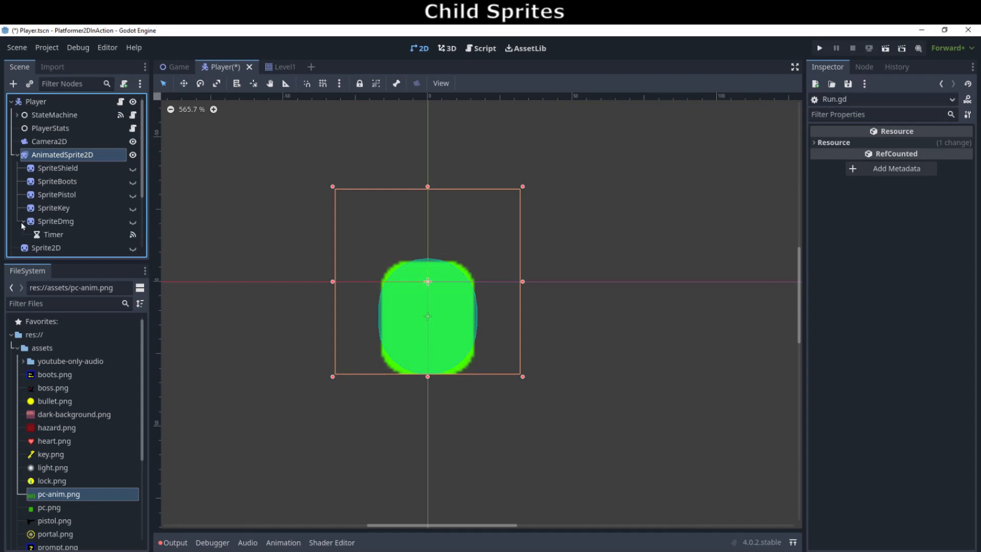
{"action": "left_click", "coordinate": [96, 235]}
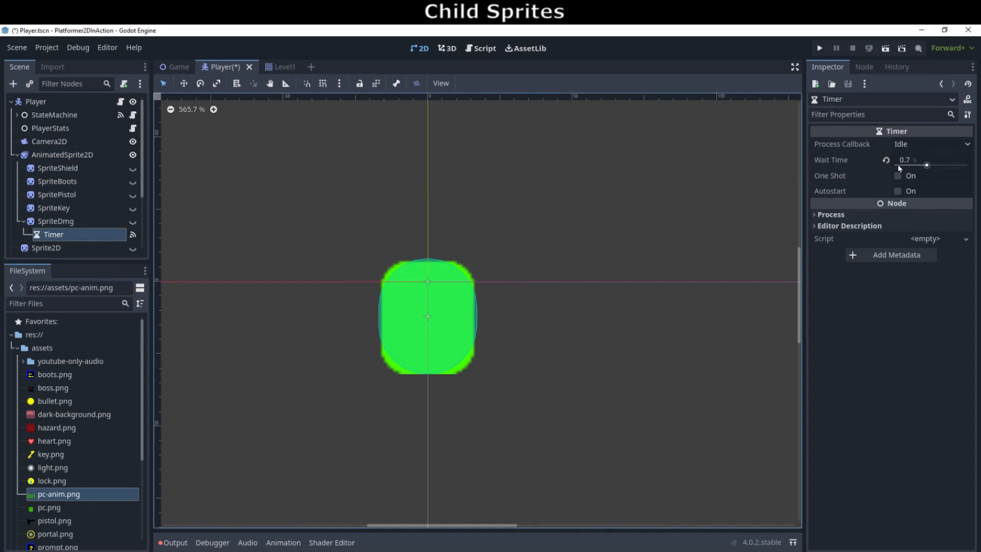
{"action": "left_click", "coordinate": [132, 223]}
{"action": "left_click", "coordinate": [133, 223]}
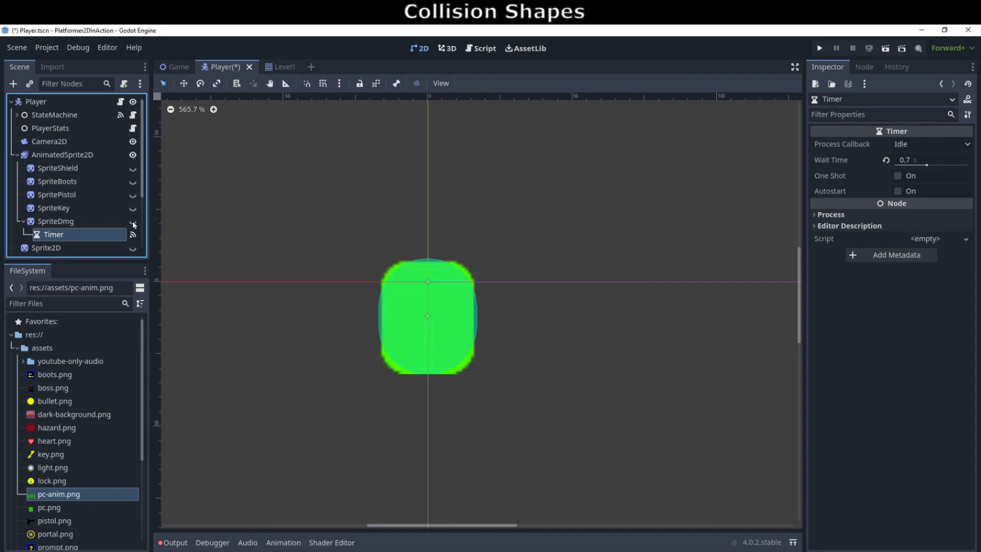
{"action": "left_click", "coordinate": [51, 154]}
{"action": "left_click", "coordinate": [17, 154]}
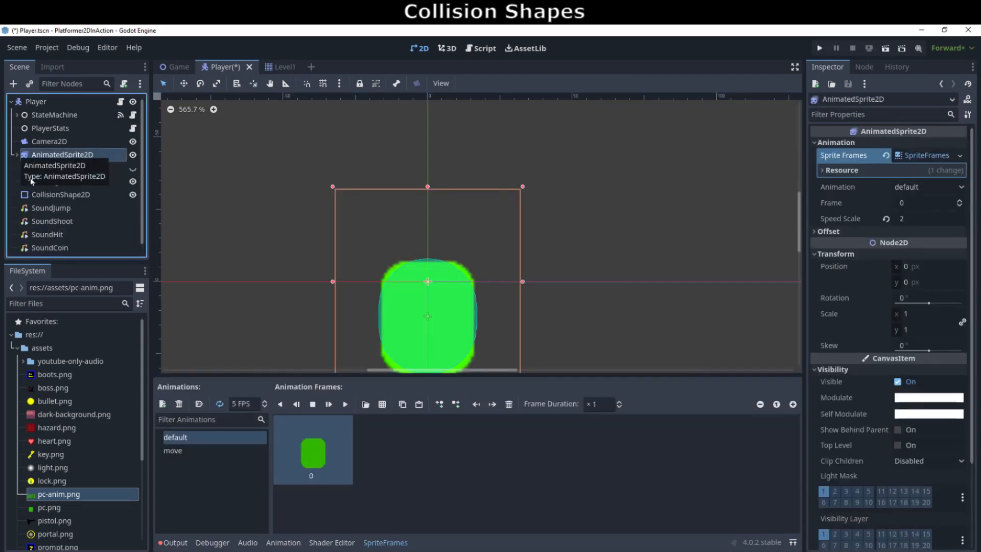
Hide the AnimatedSprite2D and inspect the CollisionShape2D's capsule properties and the available shape types.
{"action": "left_click", "coordinate": [47, 196]}
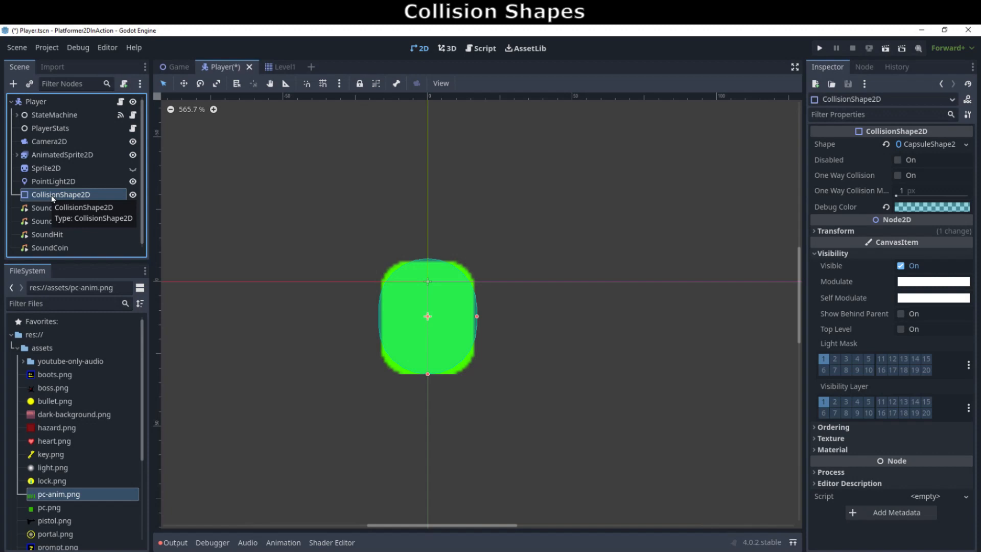
{"action": "left_click", "coordinate": [133, 155]}
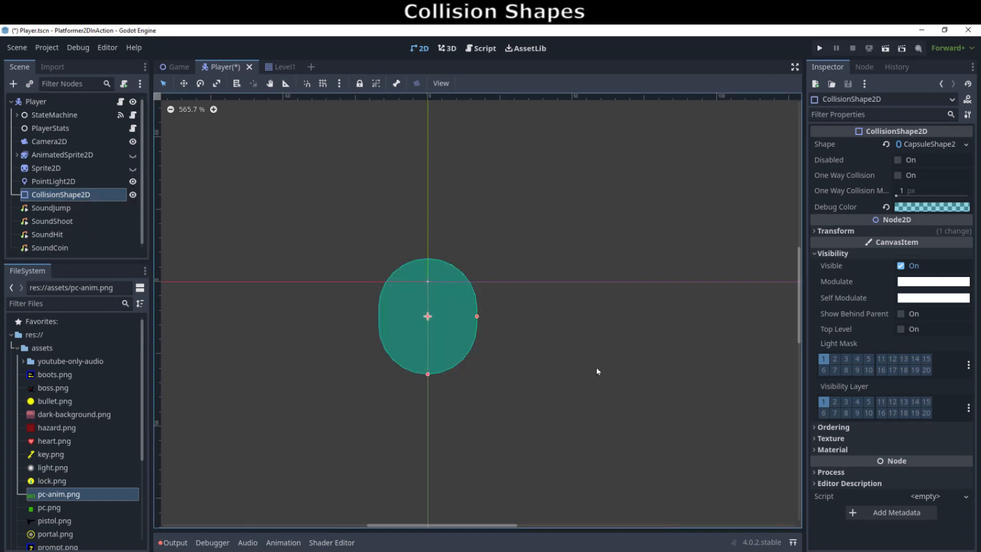
{"action": "left_click", "coordinate": [929, 145]}
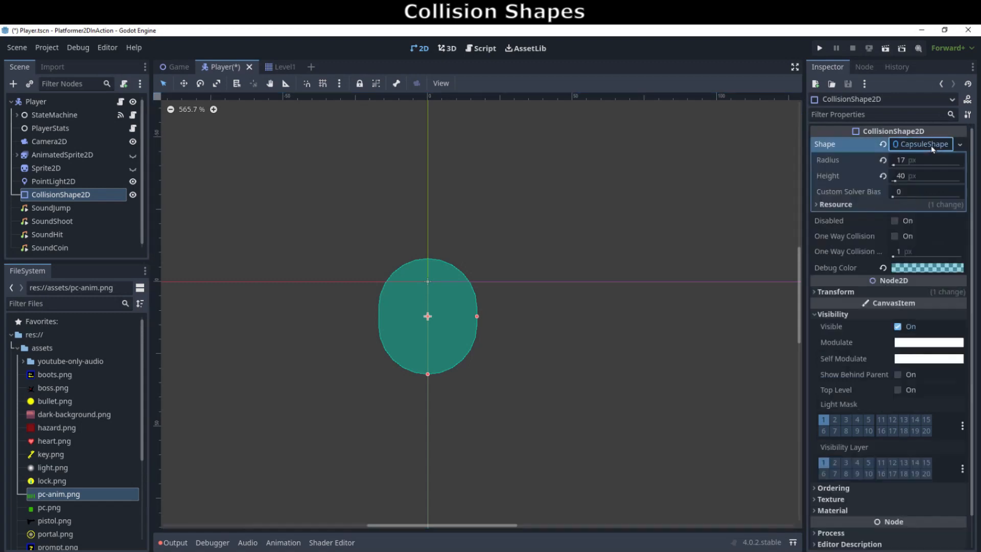
{"action": "left_click", "coordinate": [960, 145]}
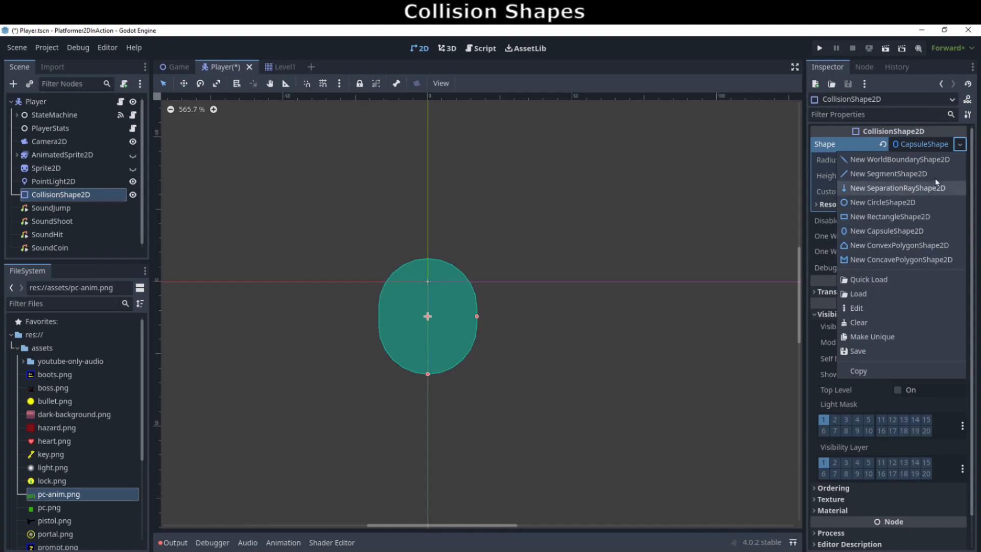
{"action": "left_click", "coordinate": [960, 145]}
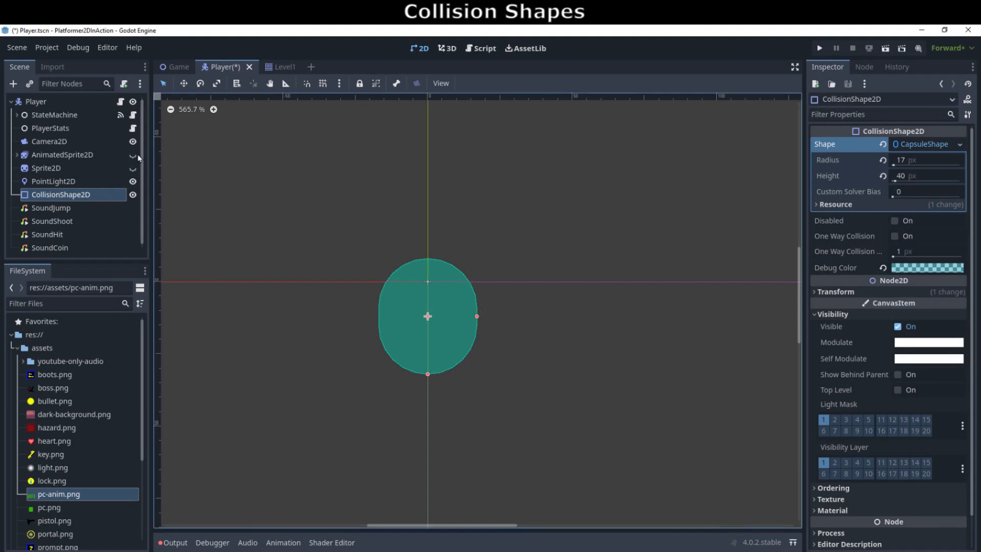
Toggle the CollisionShape2D's visibility to compare it with the player image, and make the AnimatedSprite2D visible again.
{"action": "left_click", "coordinate": [133, 196]}
{"action": "left_click", "coordinate": [134, 195]}
{"action": "left_click", "coordinate": [133, 196]}
{"action": "left_click", "coordinate": [132, 154]}
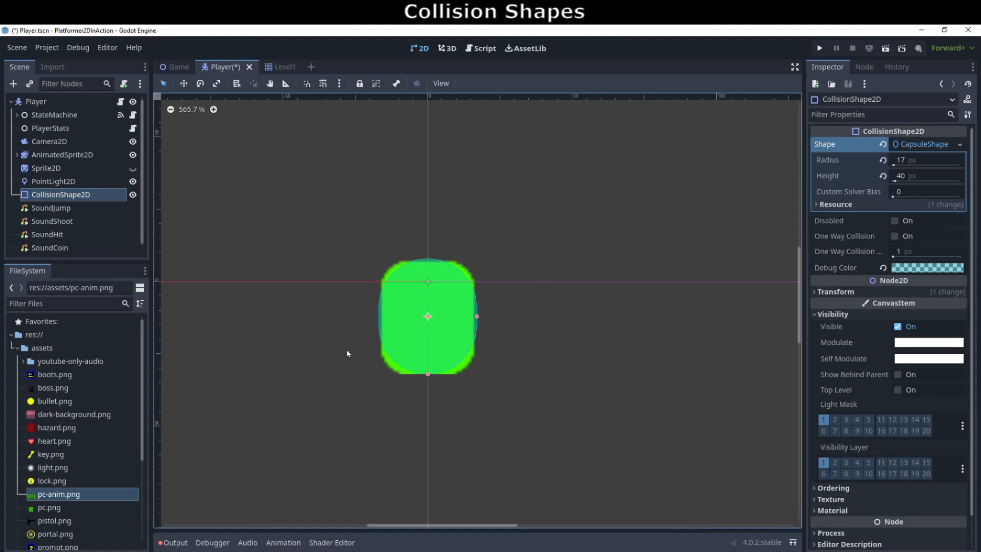
Hide the AnimatedSprite2D and try different debug colours on the CollisionShape2D's capsule.
{"action": "double_click", "coordinate": [51, 195]}
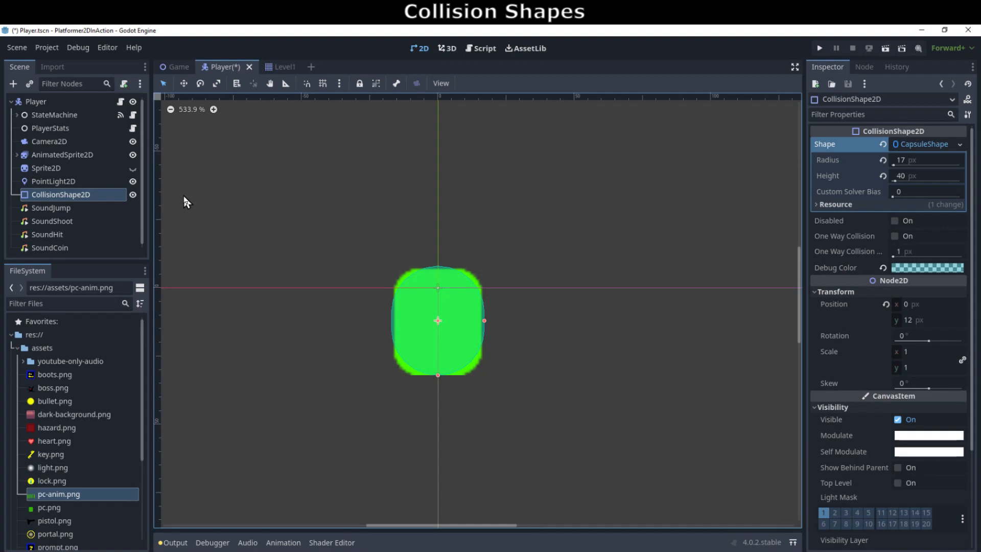
{"action": "left_click", "coordinate": [133, 154]}
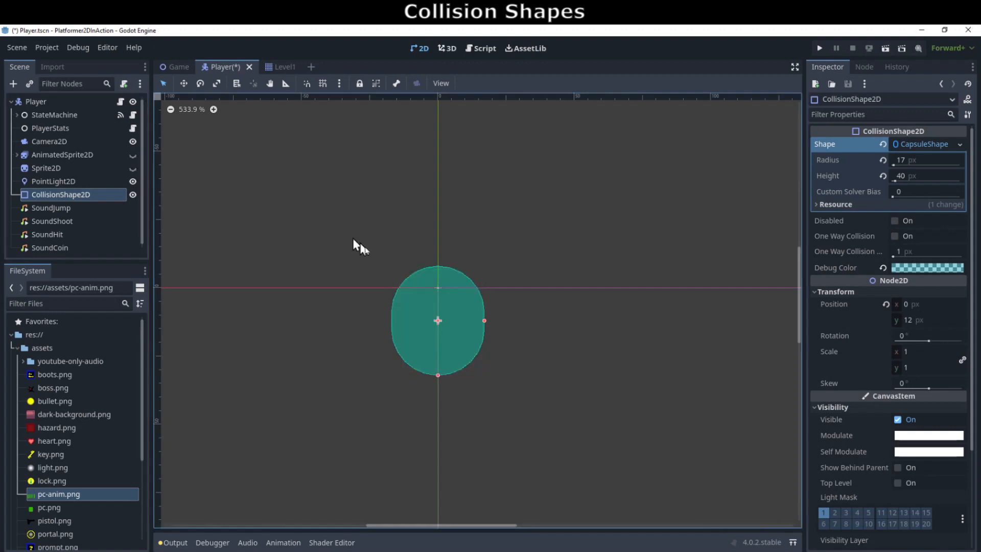
{"action": "left_click", "coordinate": [943, 270]}
{"action": "left_click_drag", "start_coordinate": [903, 131], "coordinate": [912, 78]}
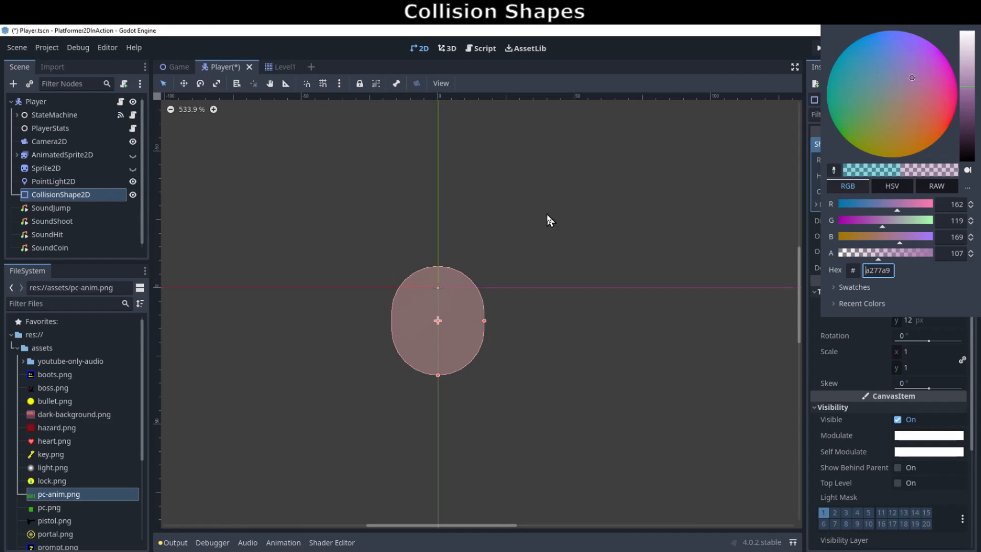
{"action": "left_click_drag", "start_coordinate": [927, 87], "coordinate": [868, 34]}
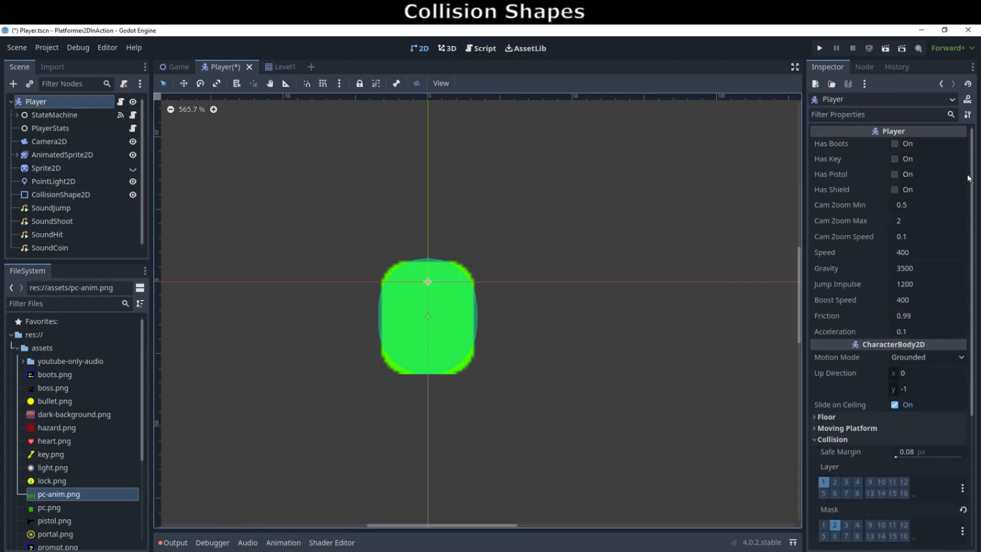
Review the Player node's collision layer and mask settings.
{"action": "scroll", "coordinate": [974, 185], "scroll_direction": "down", "scroll_amount": 1}
{"action": "scroll", "coordinate": [974, 185], "scroll_direction": "down", "scroll_amount": 5}
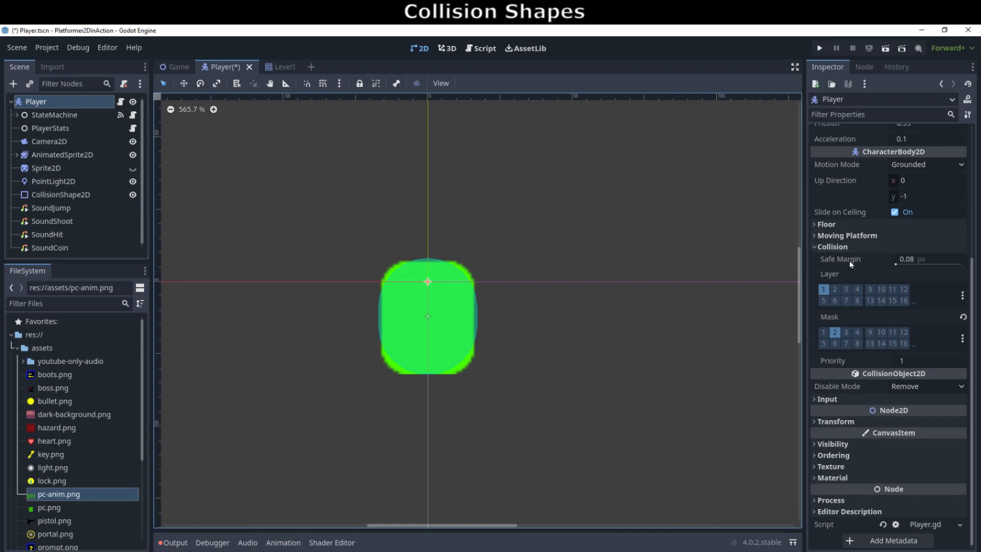
{"action": "mouse_move", "coordinate": [851, 262]}
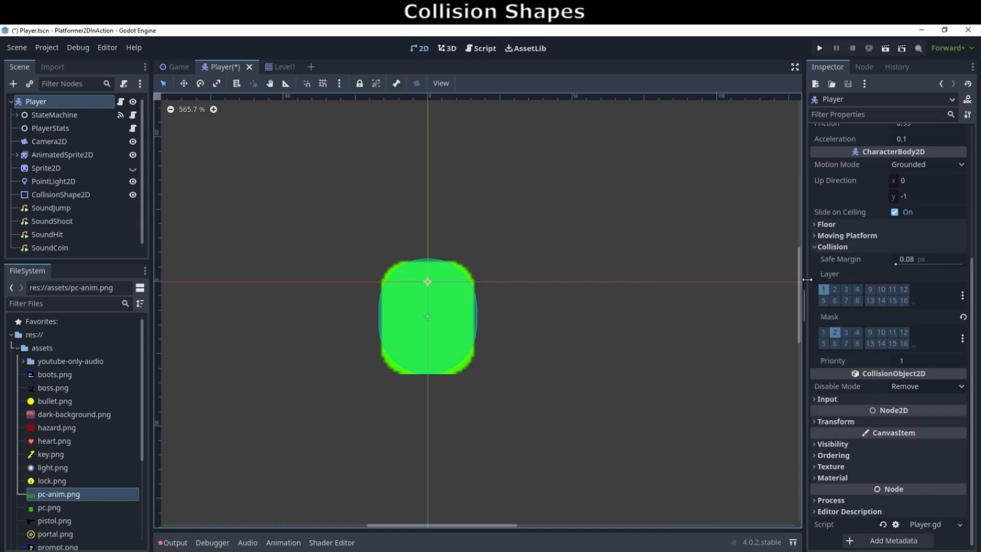